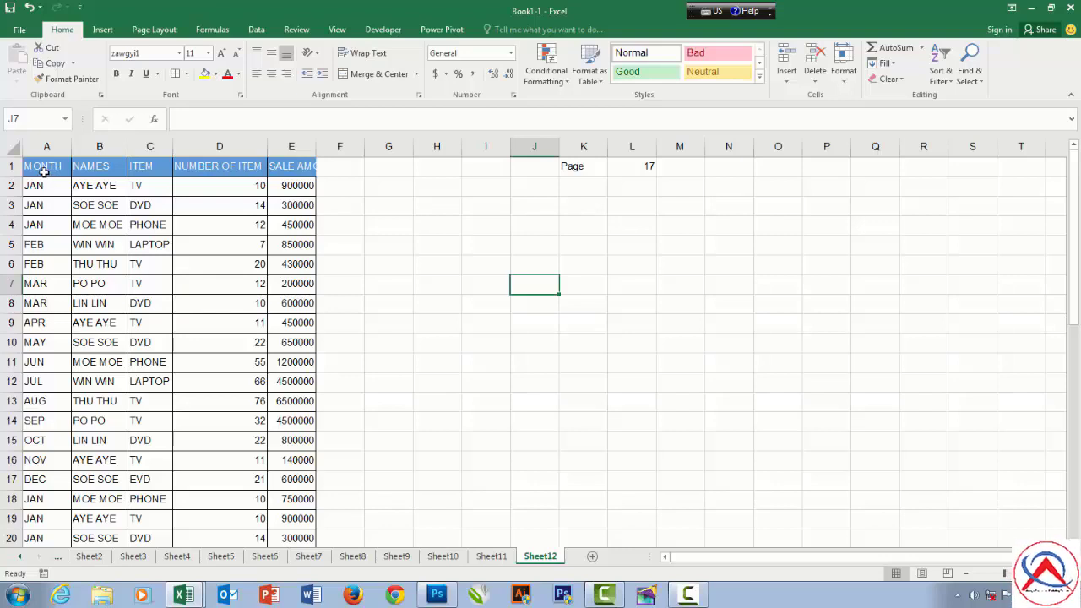
# Step: Select the whole sales table, from the MONTH header in A1 to the last record in E42
pyautogui.click(44, 172)
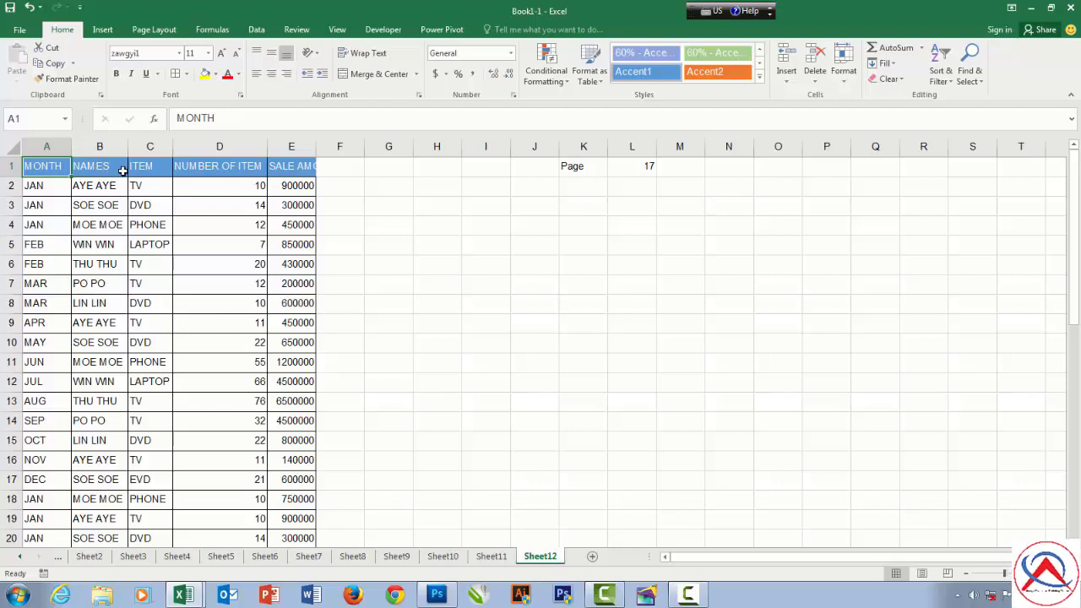
pyautogui.moveTo(55, 167); pyautogui.dragTo(293, 382)
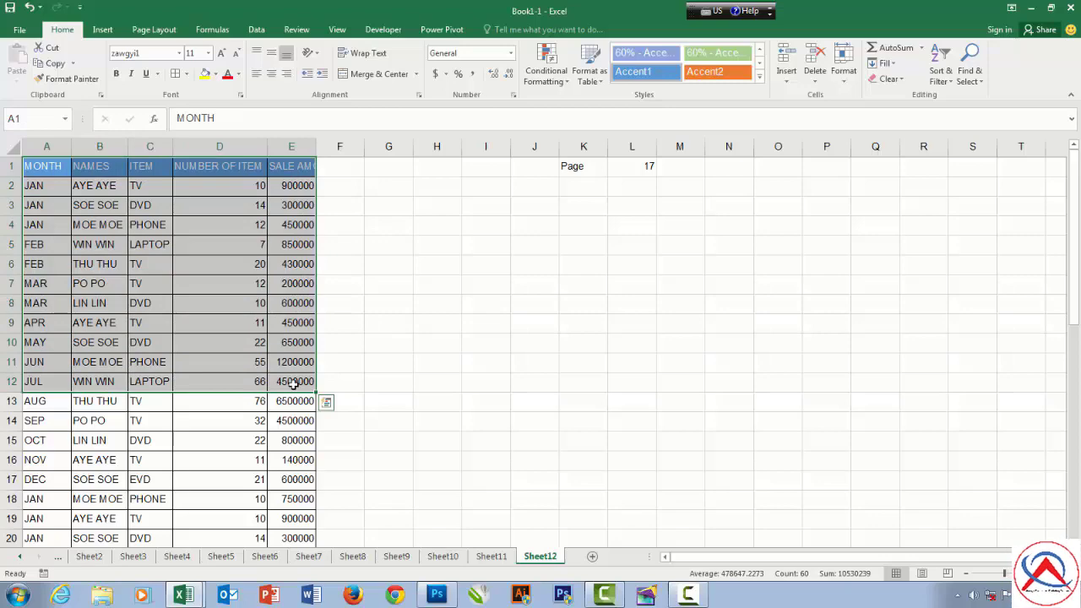
pyautogui.hotkey('shift', 'Down')
pyautogui.hotkey('shift', 'Down')
pyautogui.hotkey('shift', 'Down')
pyautogui.hotkey('shift', 'Down')
pyautogui.hotkey('shift', 'Down')
pyautogui.hotkey('shift', 'Down')
pyautogui.hotkey('shift', 'Down')
pyautogui.hotkey('shift', 'Down')
pyautogui.hotkey('shift', 'Down')
pyautogui.hotkey('shift', 'Down')
pyautogui.hotkey('shift', 'Down')
pyautogui.hotkey('shift', 'Down')
pyautogui.hotkey('shift', 'Down')
pyautogui.hotkey('shift', 'Down')
pyautogui.hotkey('shift', 'Down')
pyautogui.hotkey('shift', 'Down')
pyautogui.hotkey('shift', 'Down')
pyautogui.hotkey('shift', 'Down')
pyautogui.hotkey('shift', 'Down')
pyautogui.hotkey('shift', 'Down')
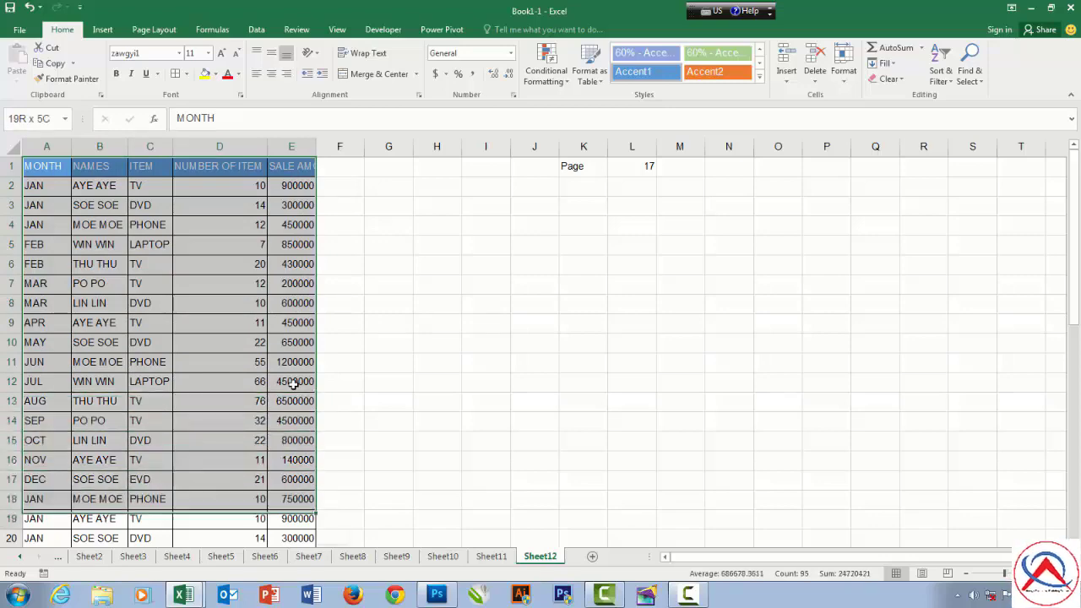
pyautogui.hotkey('shift', 'Down')
pyautogui.hotkey('shift', 'Down')
pyautogui.hotkey('shift', 'Down')
pyautogui.hotkey('shift', 'Down')
pyautogui.hotkey('shift', 'Down')
pyautogui.hotkey('shift', 'Down')
pyautogui.hotkey('shift', 'Down')
pyautogui.hotkey('shift', 'Down')
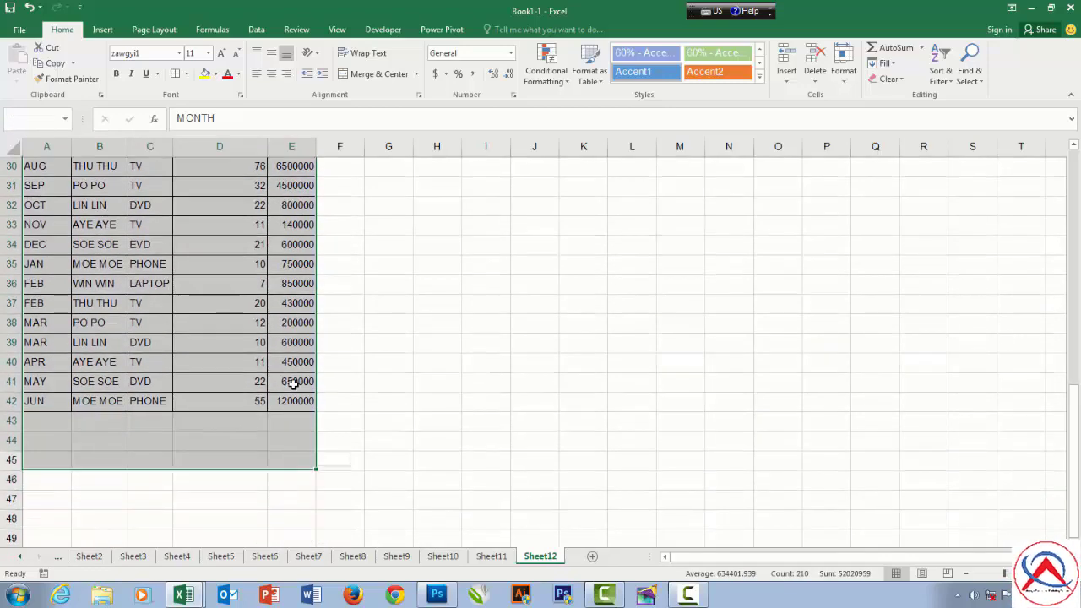
pyautogui.moveTo(293, 381); pyautogui.dragTo(293, 381)
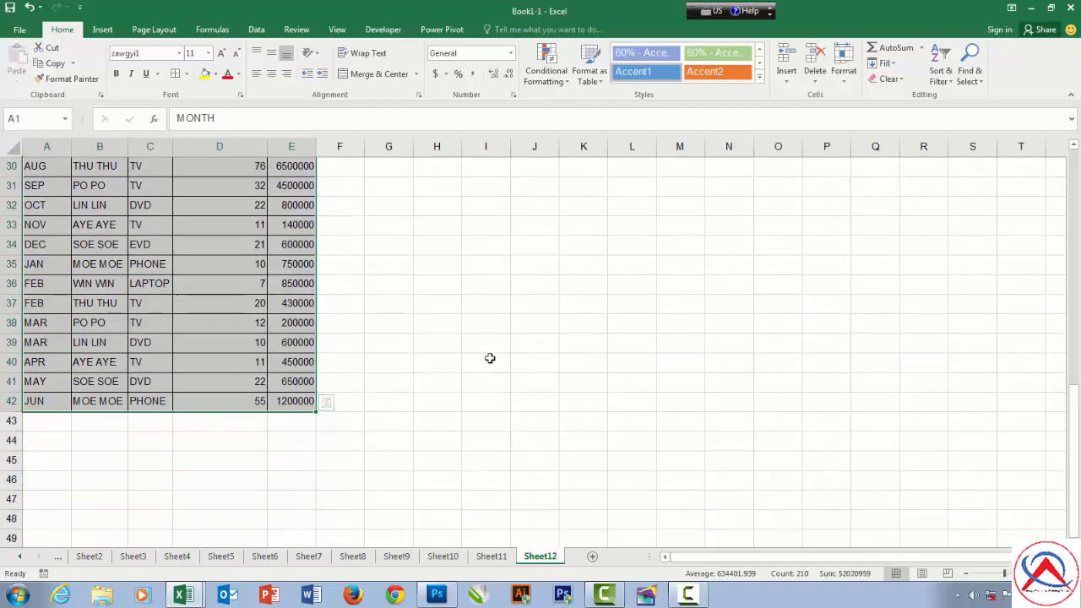
pyautogui.scroll(4, 473, 342)
pyautogui.scroll(6, 466, 334)
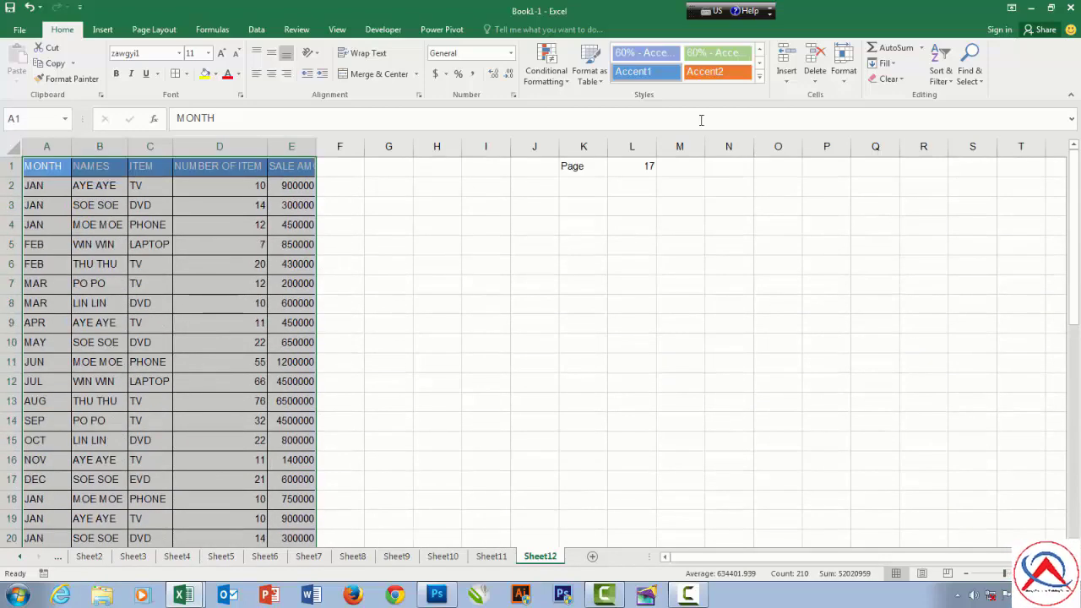
# Step: Highlight the table cells equal to "dvd" using Light Red Fill with Dark Red Text, and undo the rule after reviewing it
pyautogui.click(553, 82)
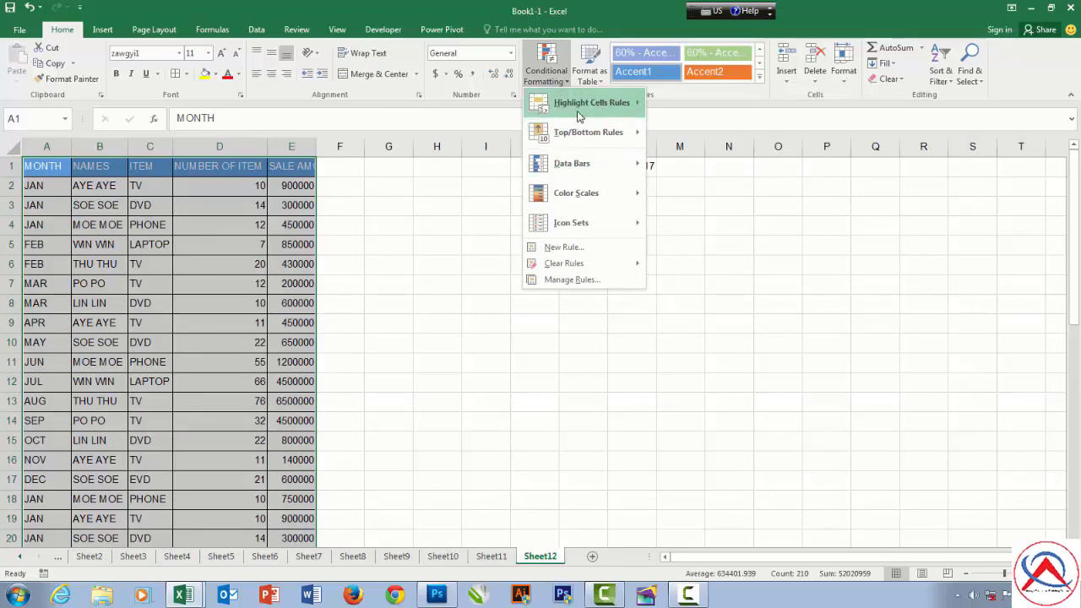
pyautogui.moveTo(563, 118)
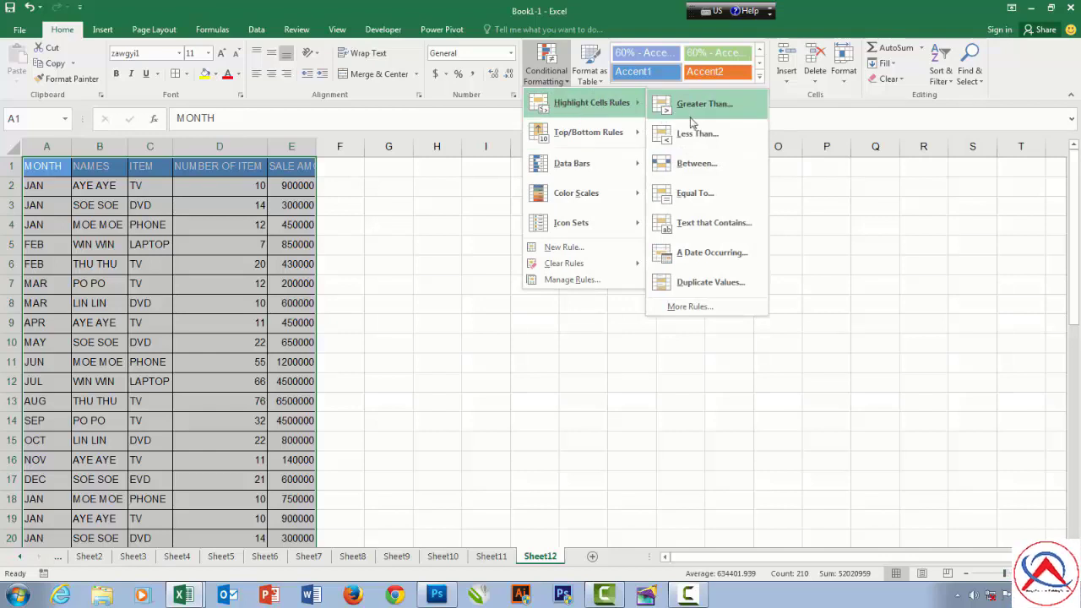
pyautogui.click(690, 193)
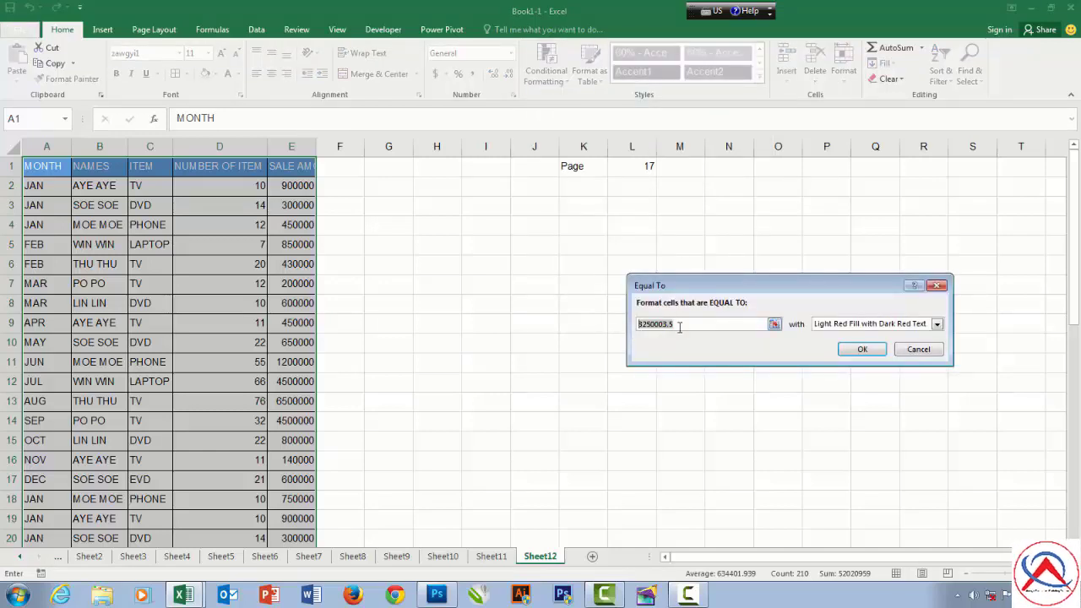
pyautogui.write('dvd')
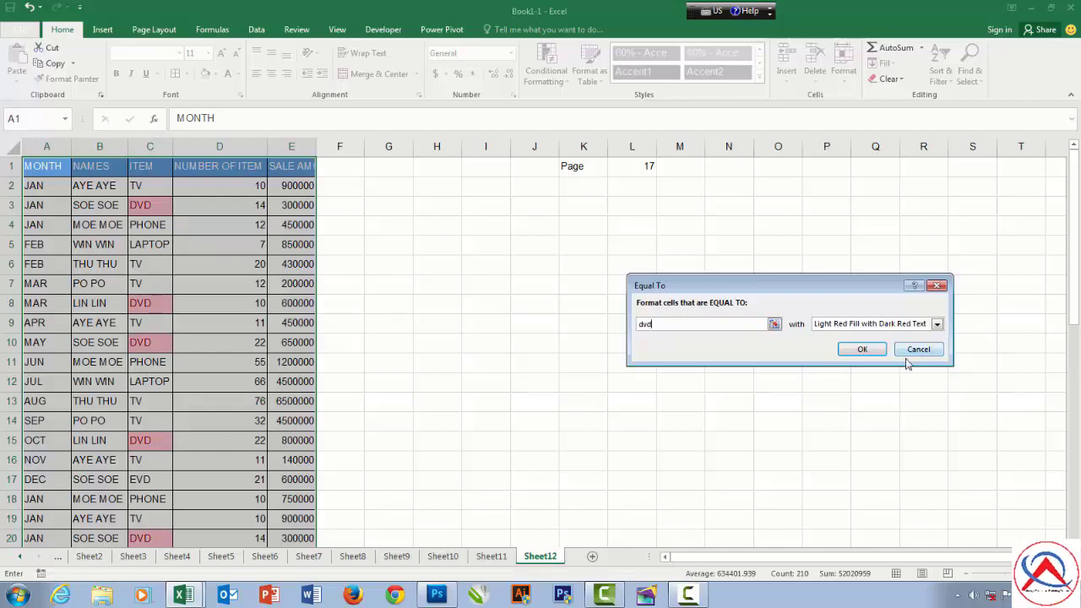
pyautogui.click(861, 350)
pyautogui.click(501, 345)
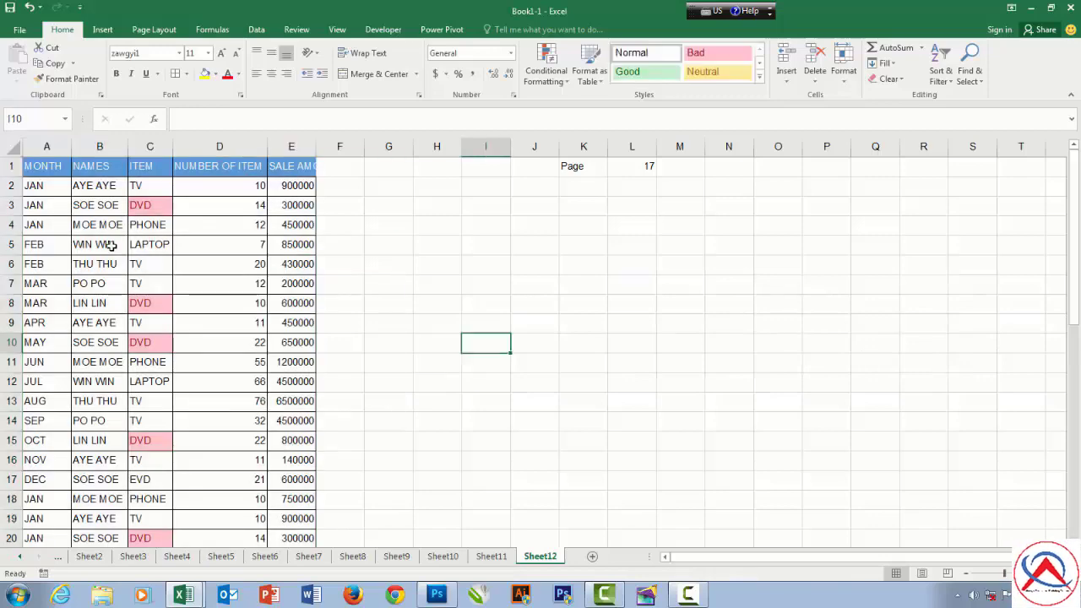
pyautogui.scroll(-9, 127, 337)
pyautogui.scroll(4, 145, 338)
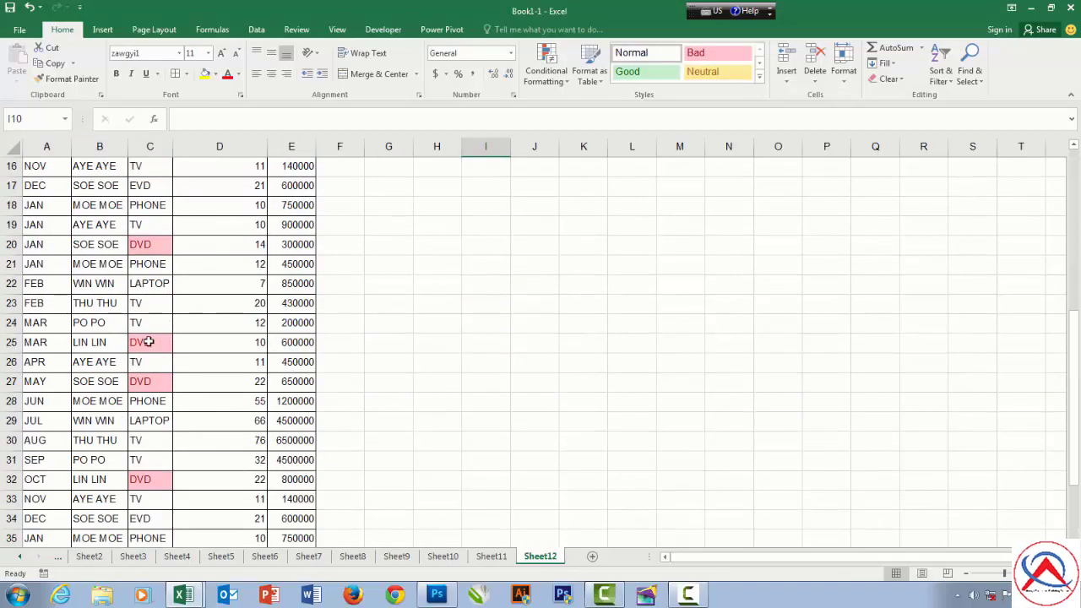
pyautogui.scroll(5, 148, 342)
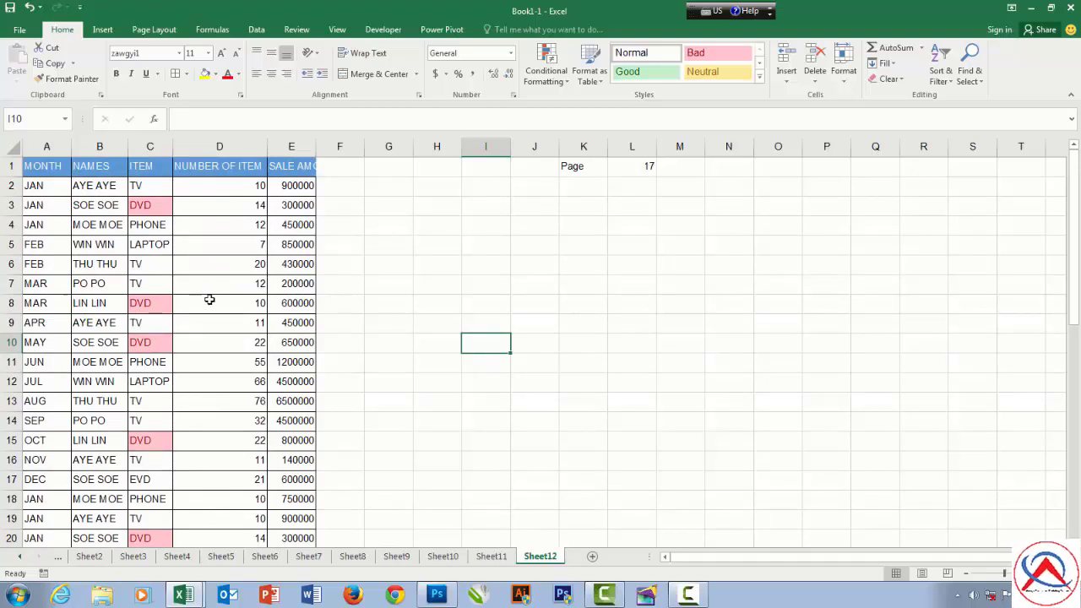
pyautogui.hotkey('ctrl', 'a')
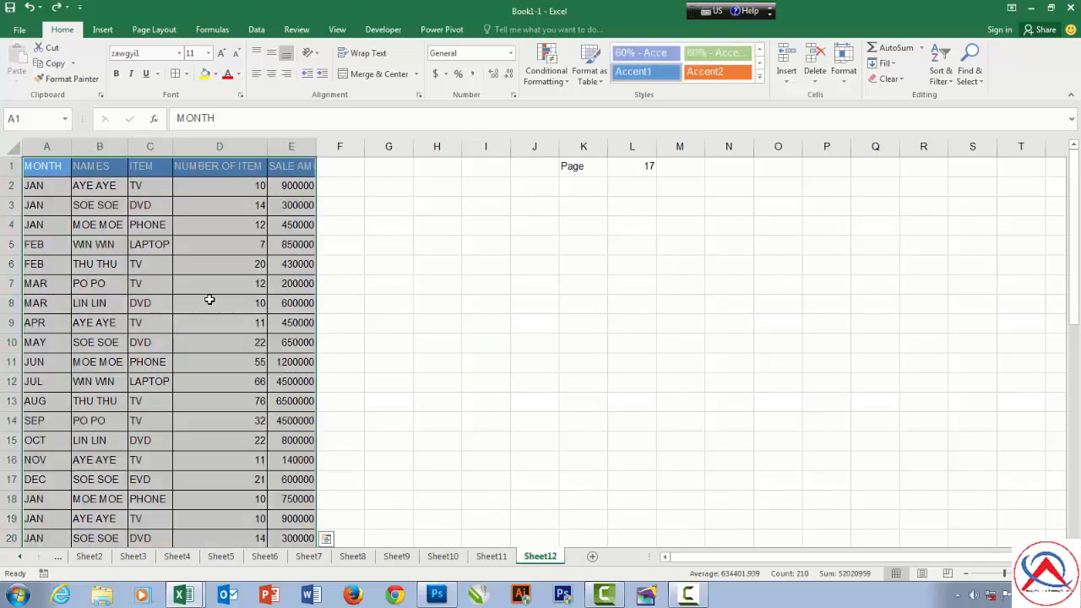
# Step: Set up an Equal To highlight rule on the selected table that matches the name in cell B7
pyautogui.click(550, 85)
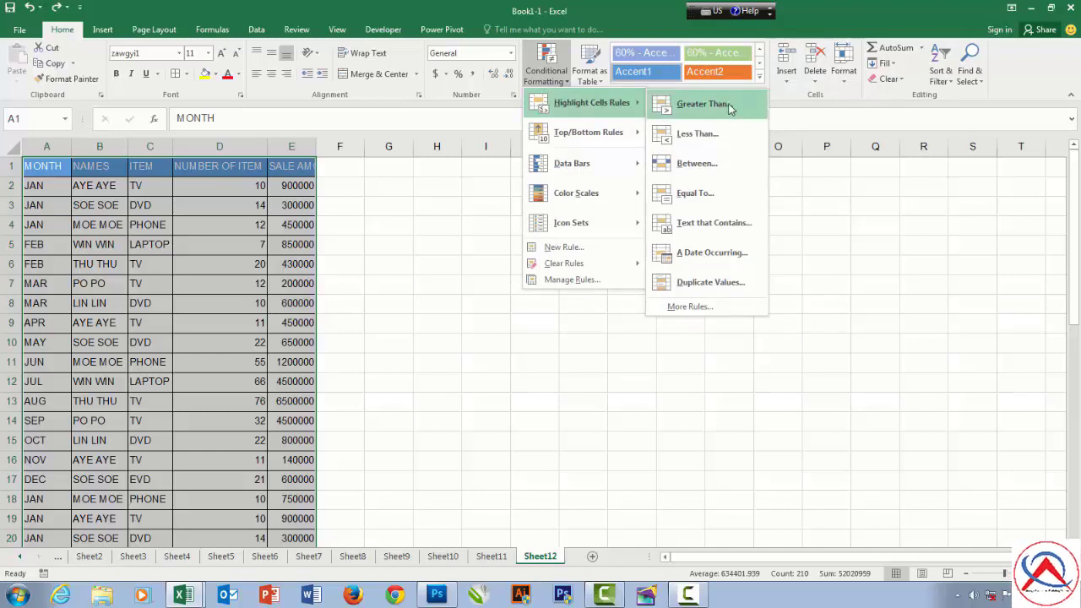
pyautogui.click(699, 196)
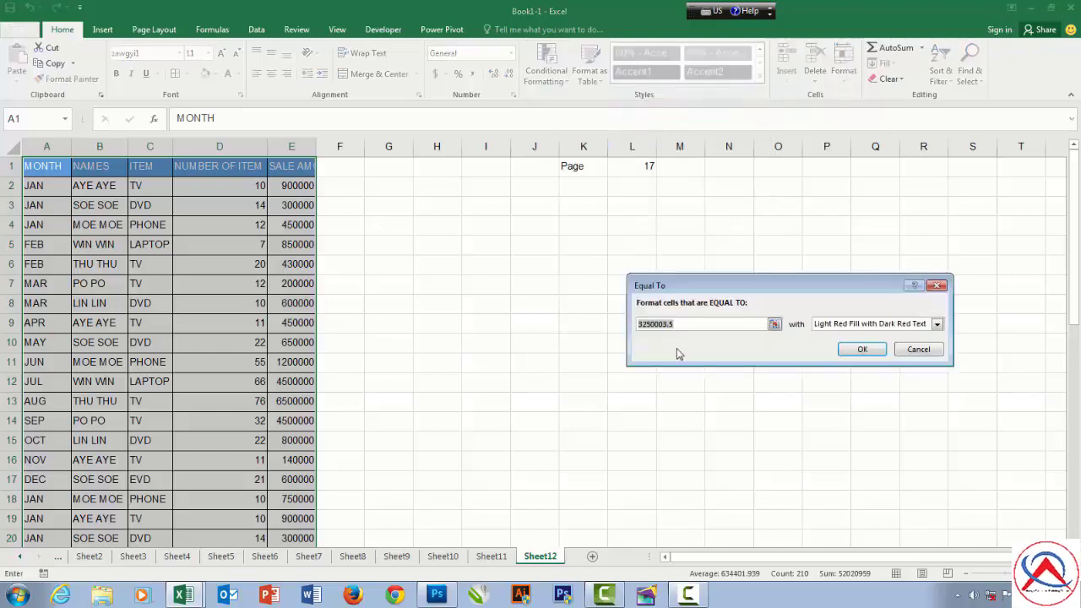
pyautogui.click(684, 324)
pyautogui.moveTo(697, 326); pyautogui.dragTo(584, 325)
pyautogui.write('Po')
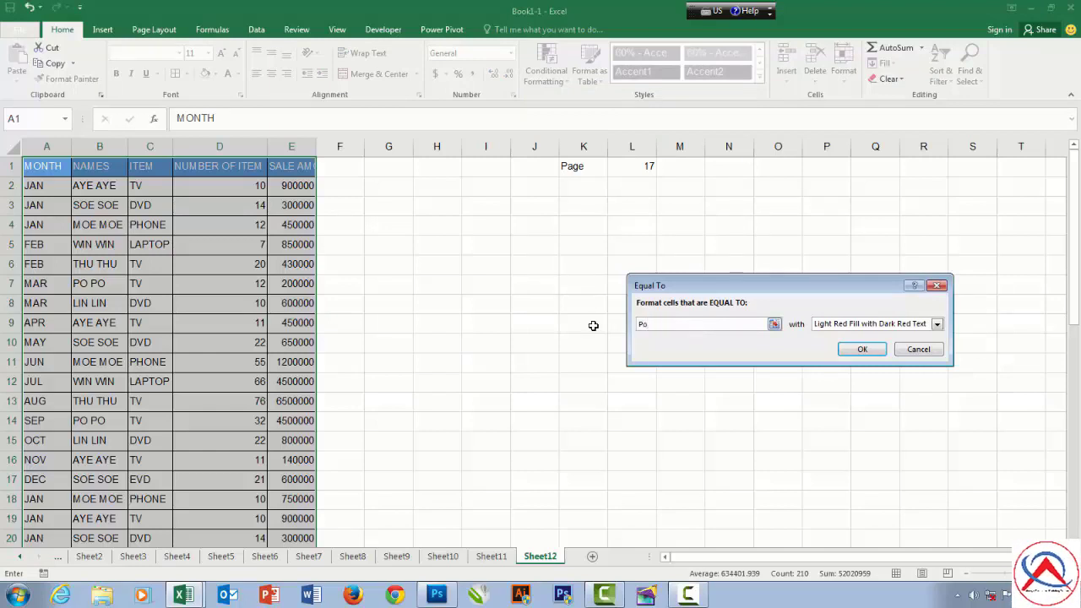
pyautogui.write(' Po')
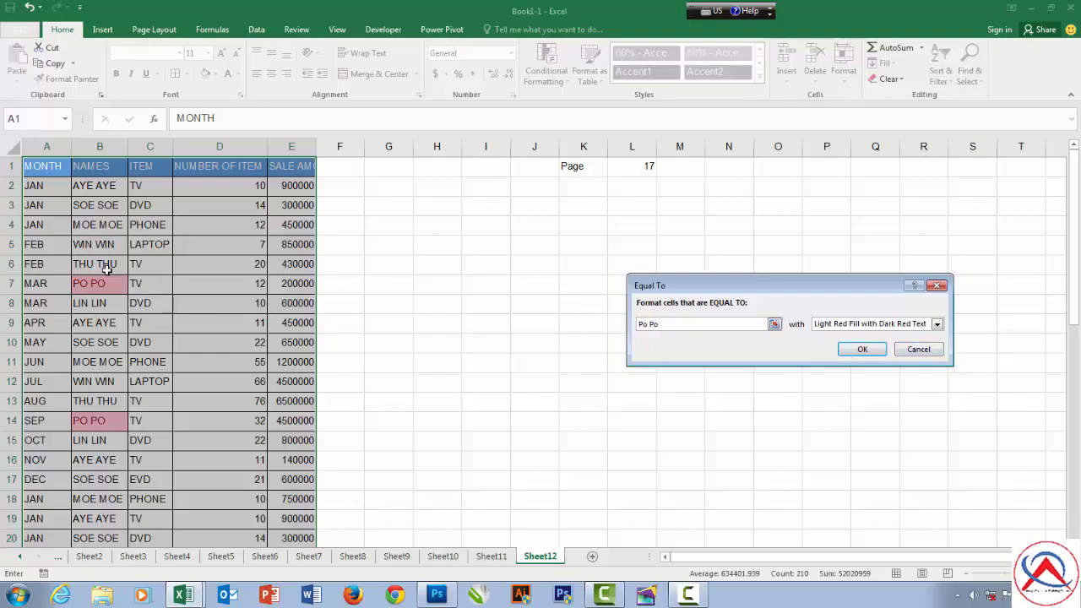
# Step: Give the Equal To rule a custom format with a yellow fill, apply it and review the NAMES column
pyautogui.click(936, 325)
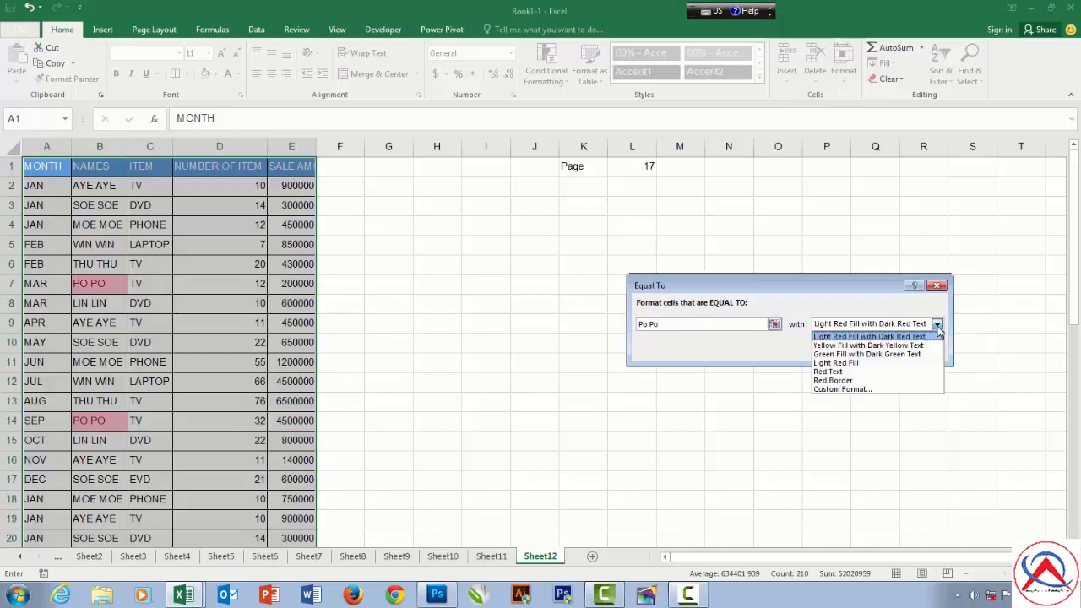
pyautogui.click(848, 390)
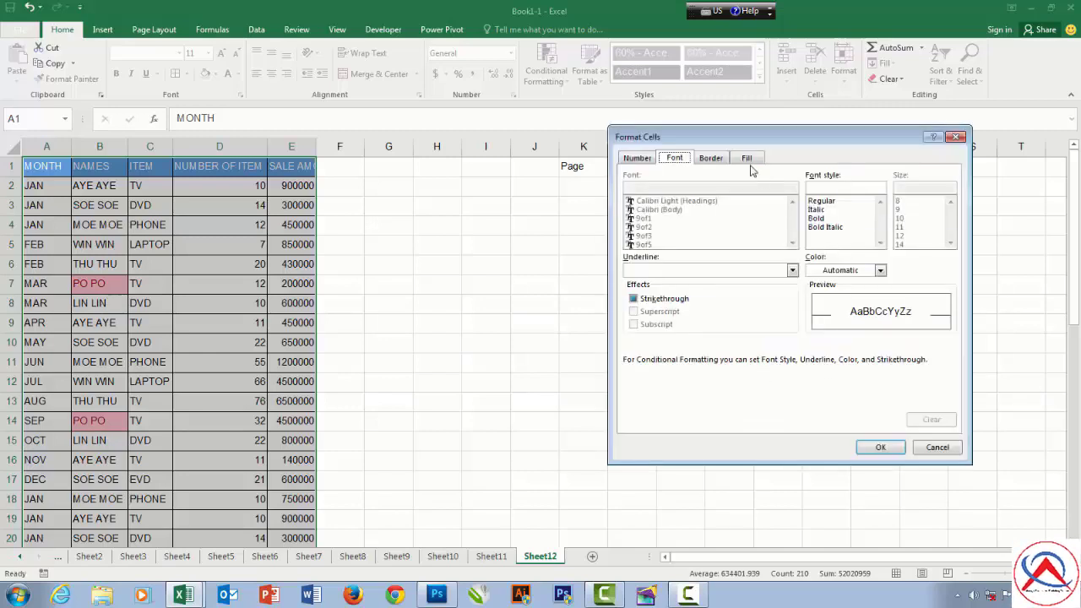
pyautogui.click(748, 159)
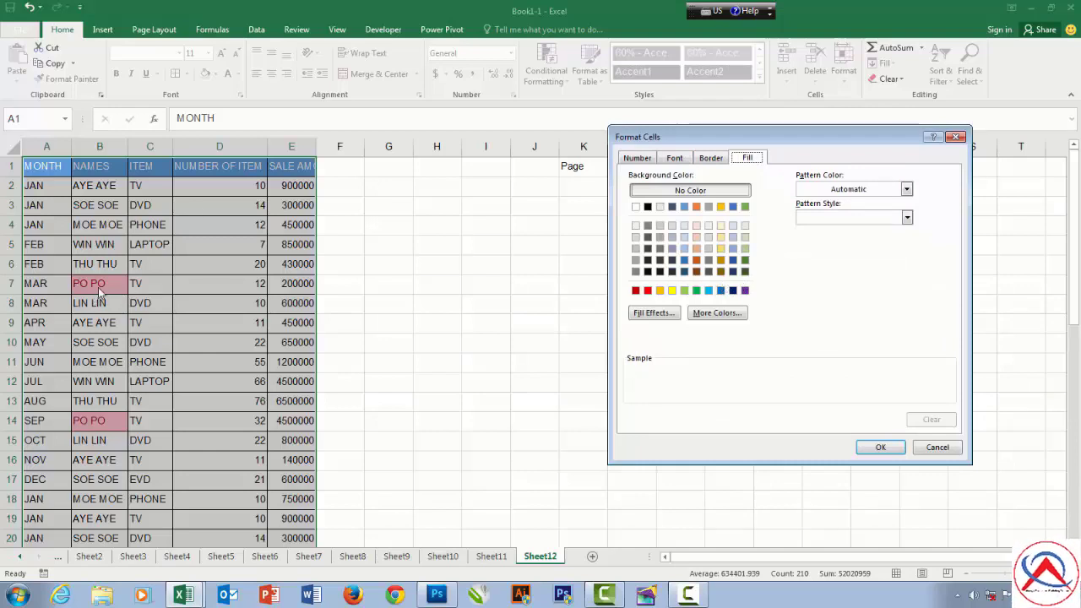
pyautogui.click(673, 290)
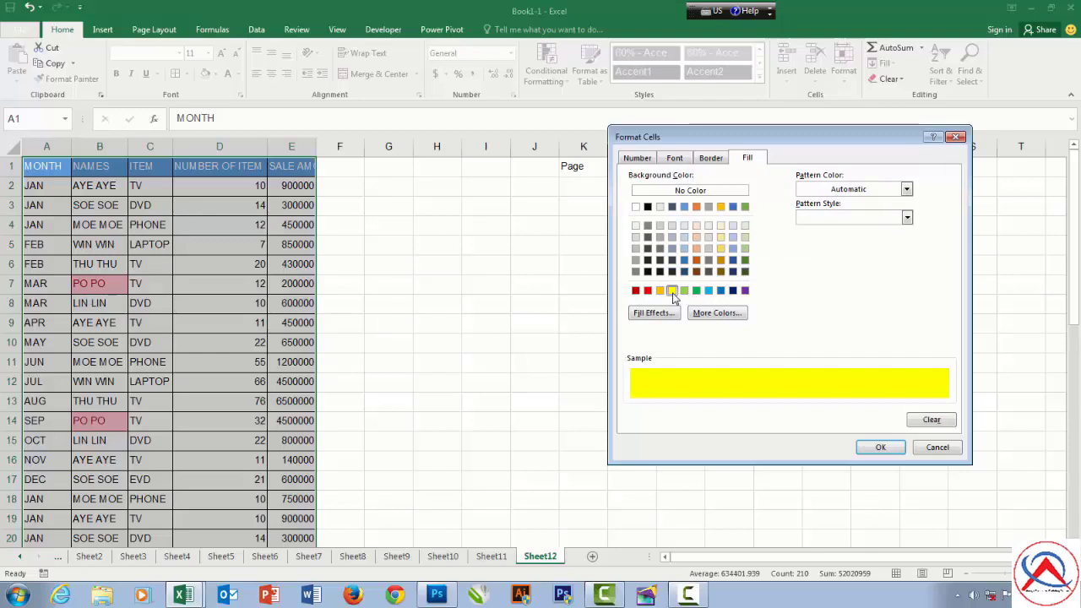
pyautogui.click(881, 447)
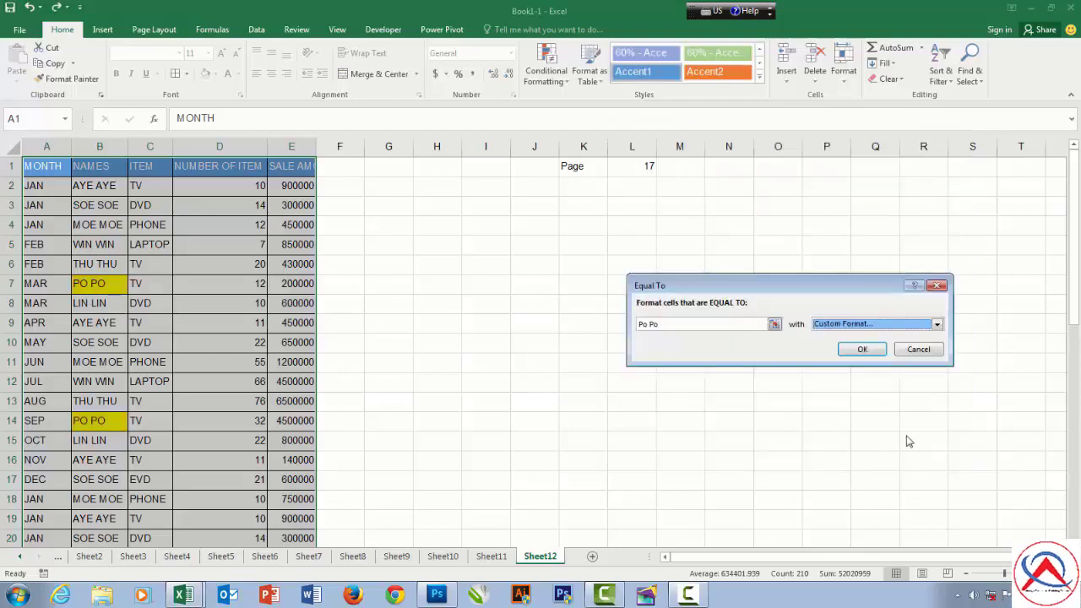
pyautogui.click(865, 351)
pyautogui.click(448, 306)
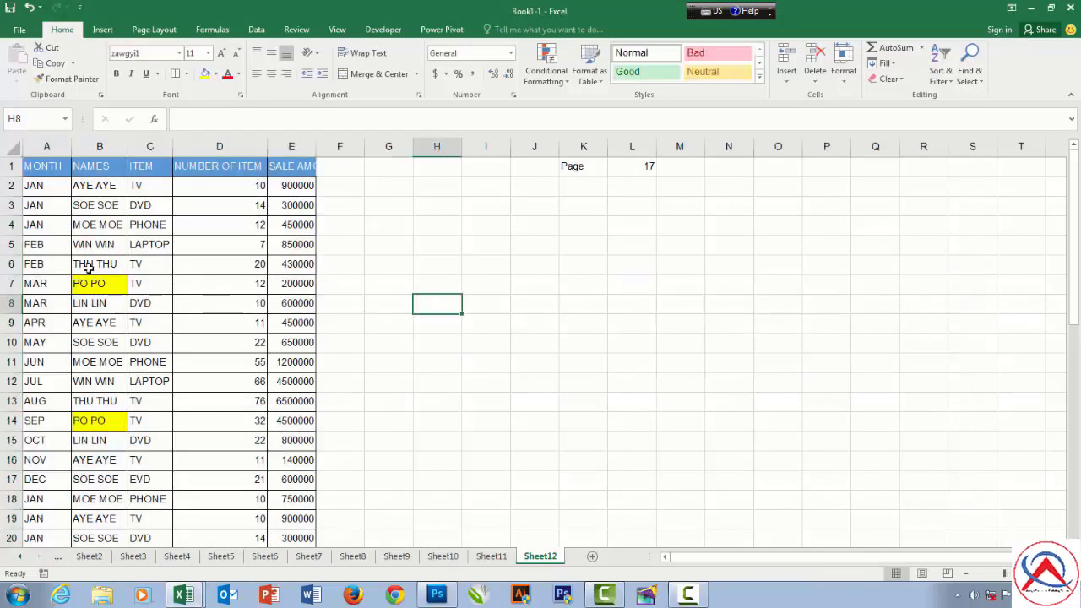
pyautogui.scroll(-1, 88, 275)
pyautogui.scroll(-8, 89, 274)
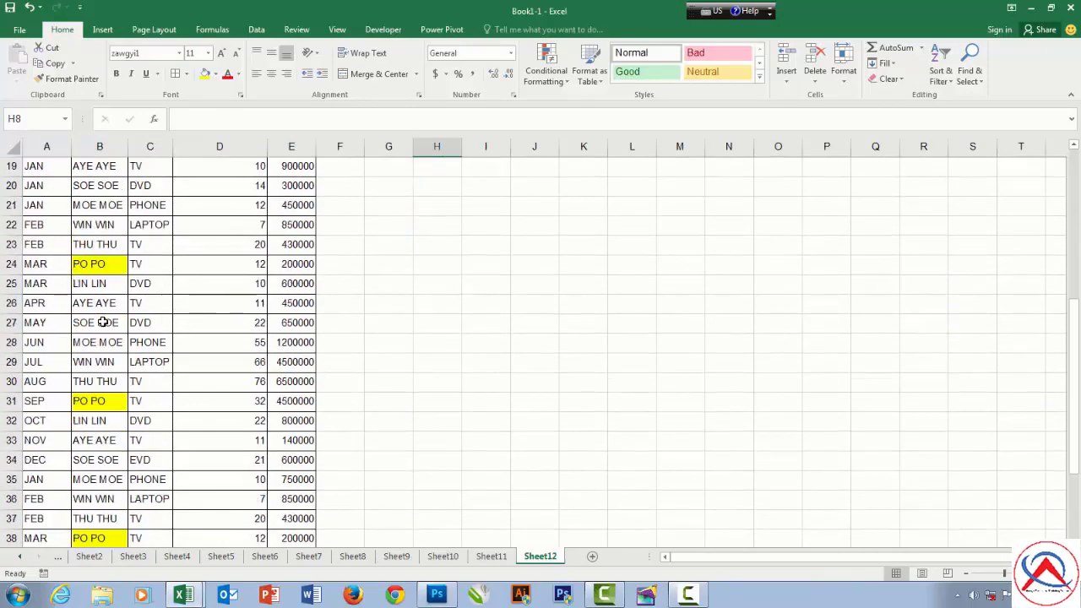
pyautogui.scroll(-4, 102, 322)
pyautogui.scroll(12, 101, 323)
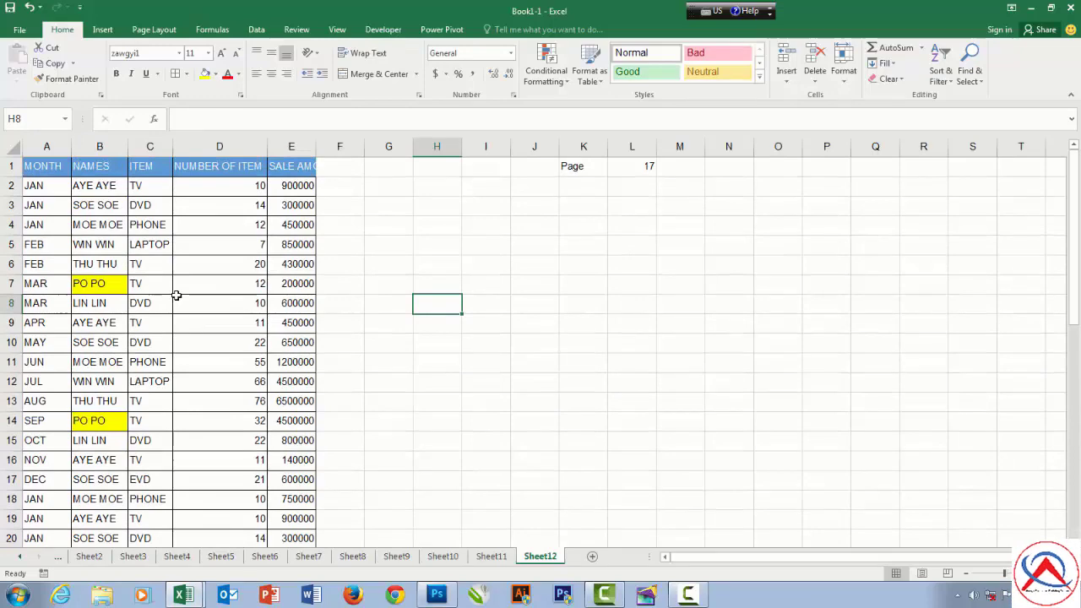
# Step: Undo the yellow name highlighting and deselect the table
pyautogui.hotkey('ctrl', 'z')
pyautogui.click(555, 85)
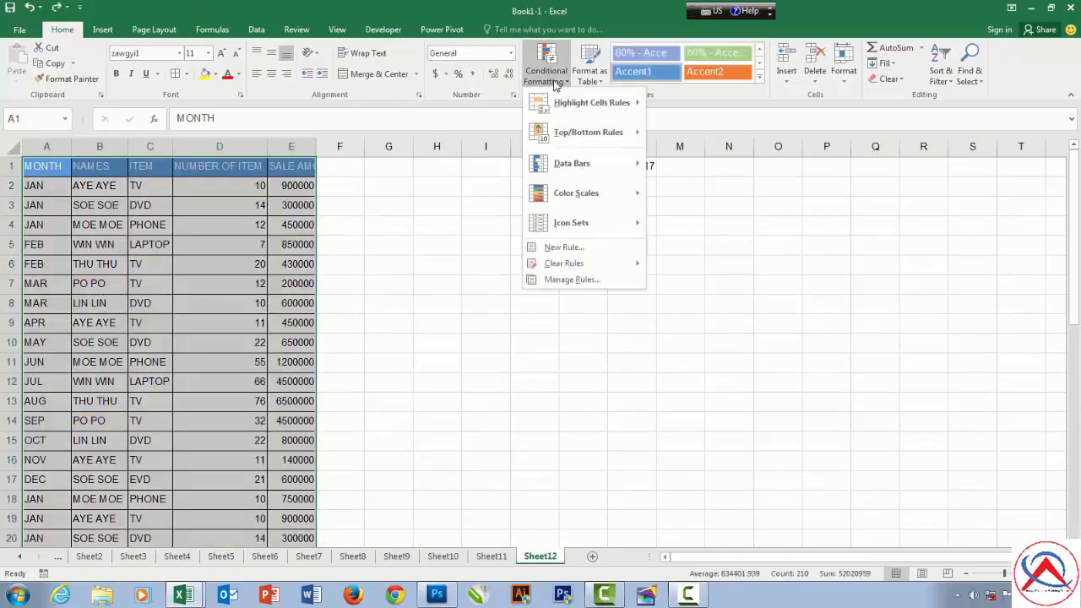
pyautogui.click(453, 208)
pyautogui.click(303, 204)
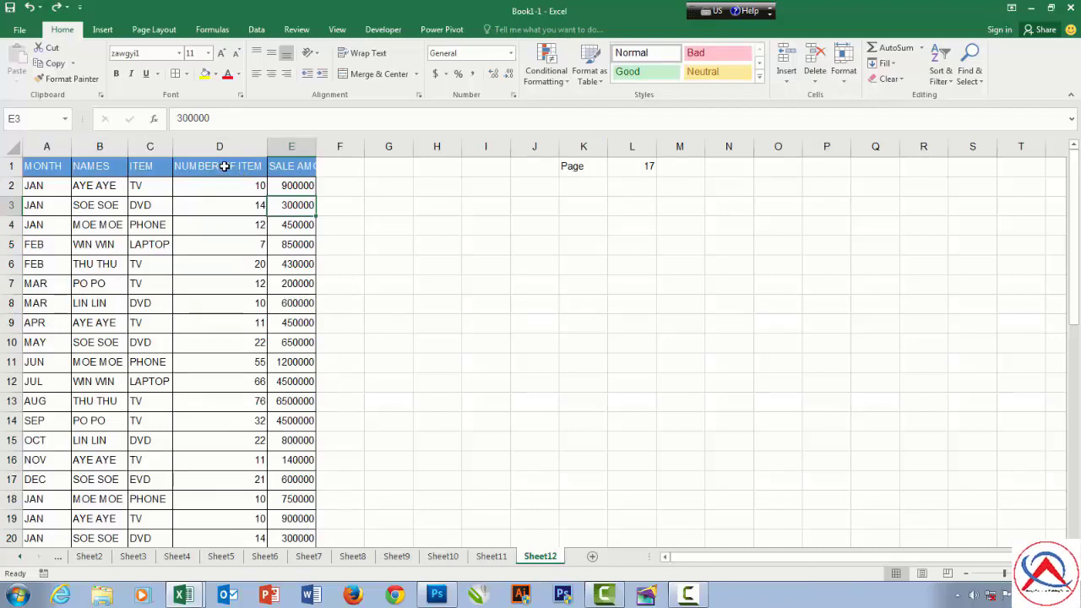
# Step: Highlight values greater than 60 in the NUMBER OF ITEM column using Light Red Fill with Dark Red Text
pyautogui.click(220, 145)
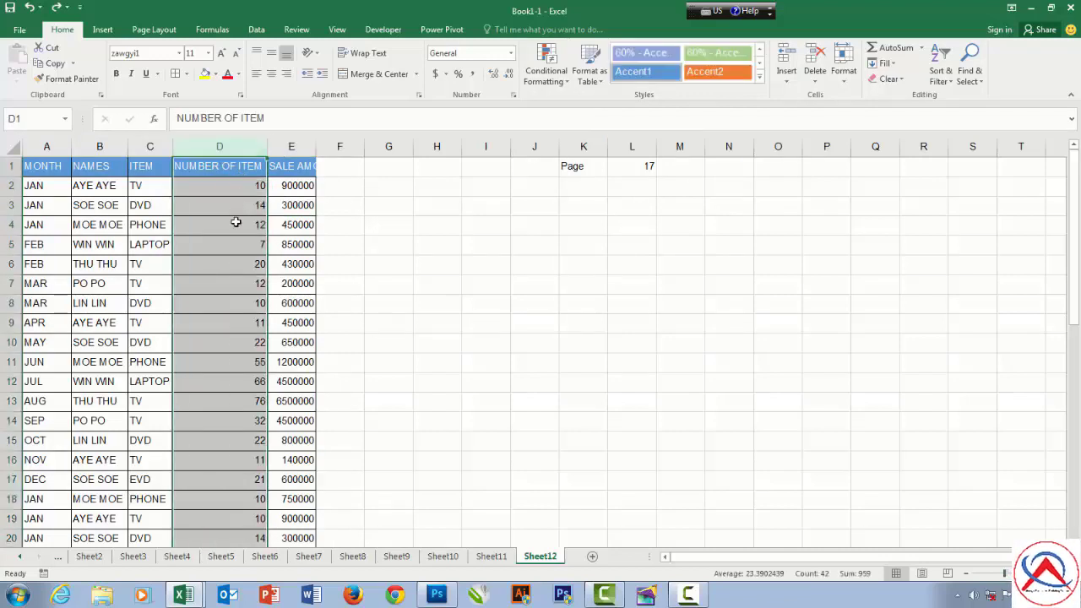
pyautogui.scroll(-8, 234, 220)
pyautogui.scroll(8, 234, 219)
pyautogui.scroll(1, 238, 249)
pyautogui.click(550, 79)
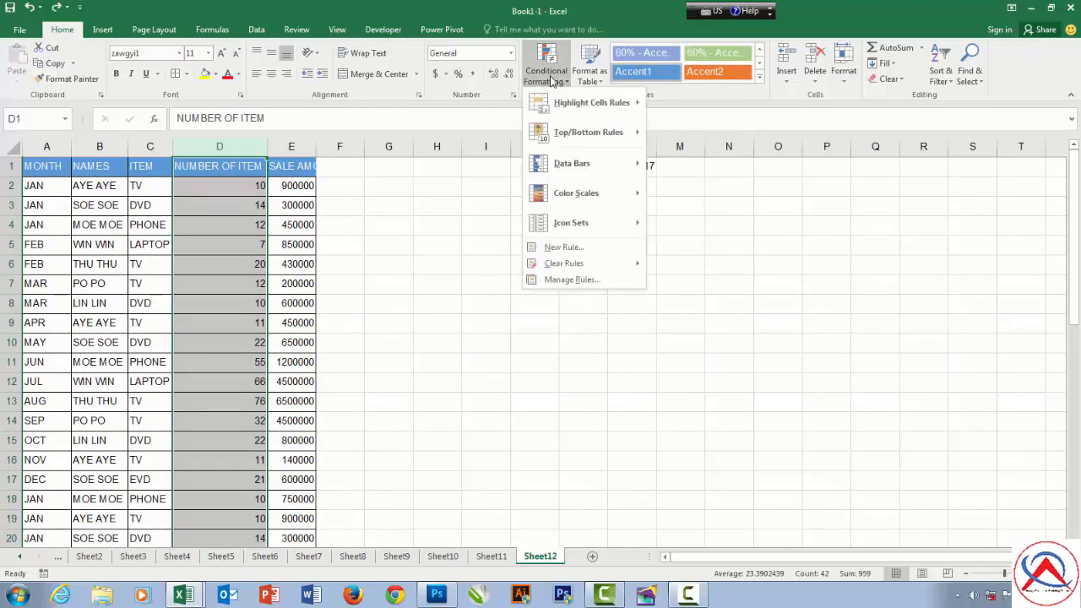
pyautogui.moveTo(568, 103)
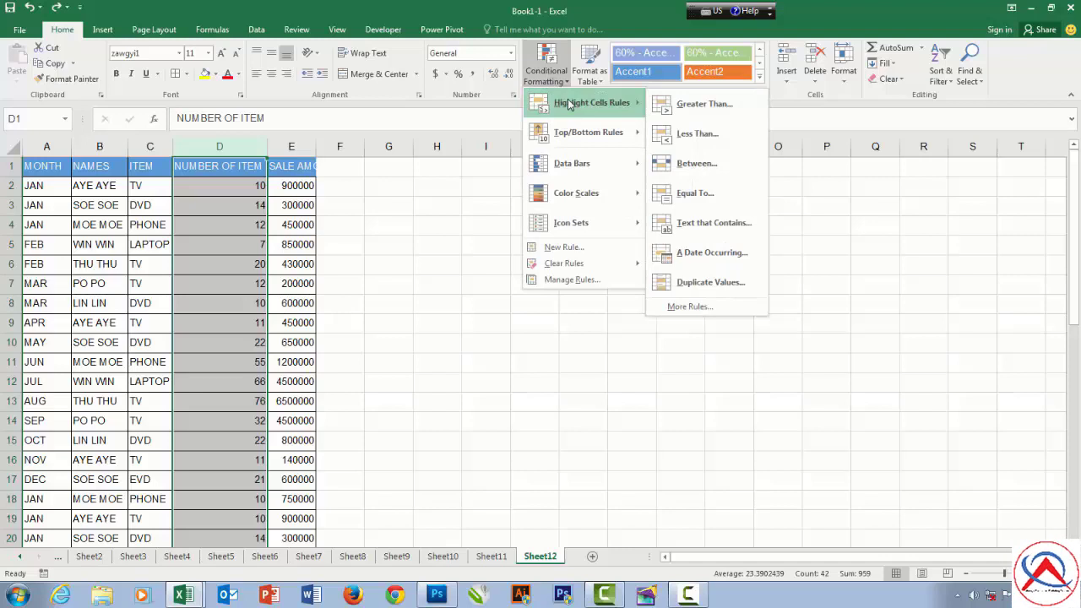
pyautogui.click(705, 104)
pyautogui.moveTo(746, 284); pyautogui.dragTo(651, 276)
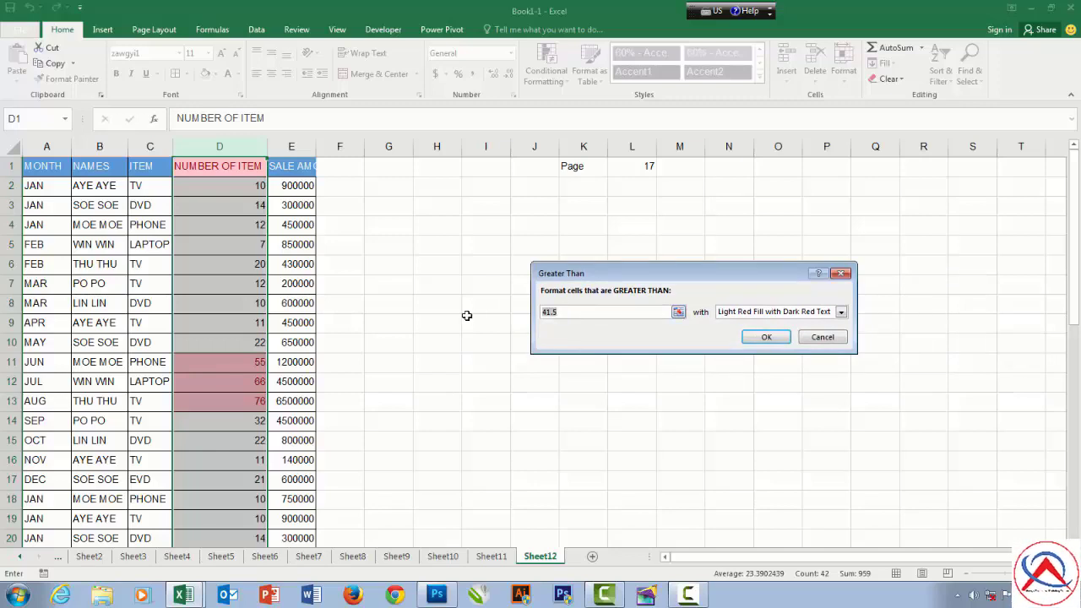
pyautogui.write('60')
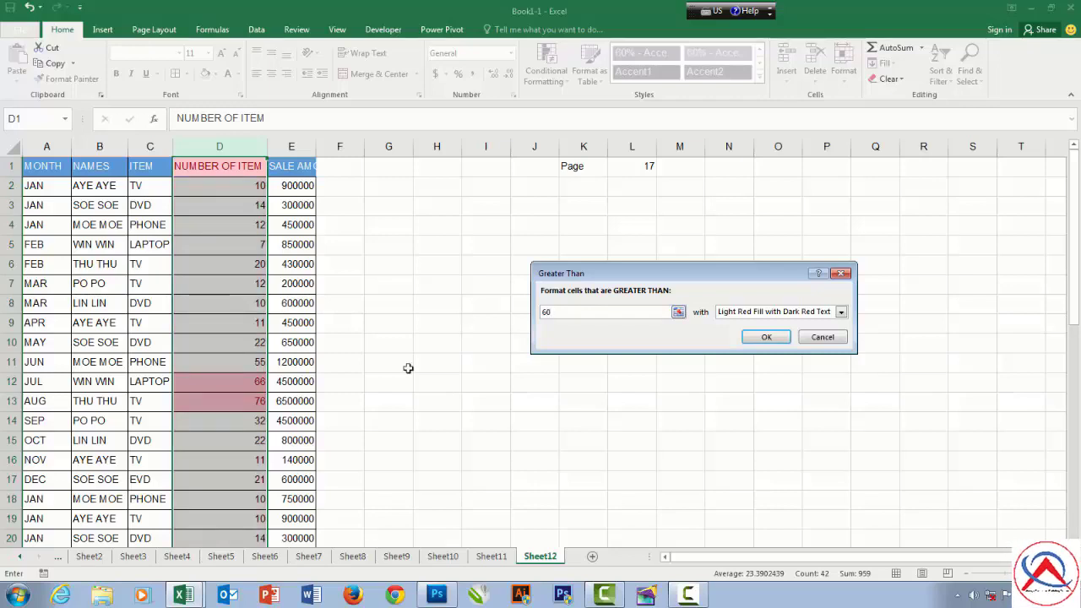
pyautogui.click(764, 338)
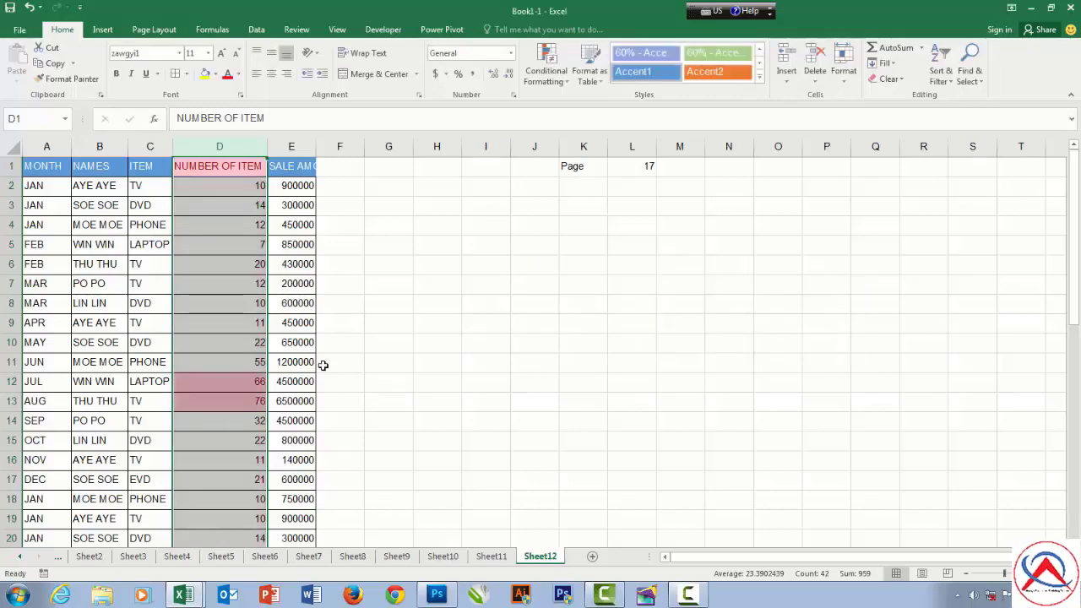
pyautogui.click(417, 359)
pyautogui.scroll(-2, 230, 380)
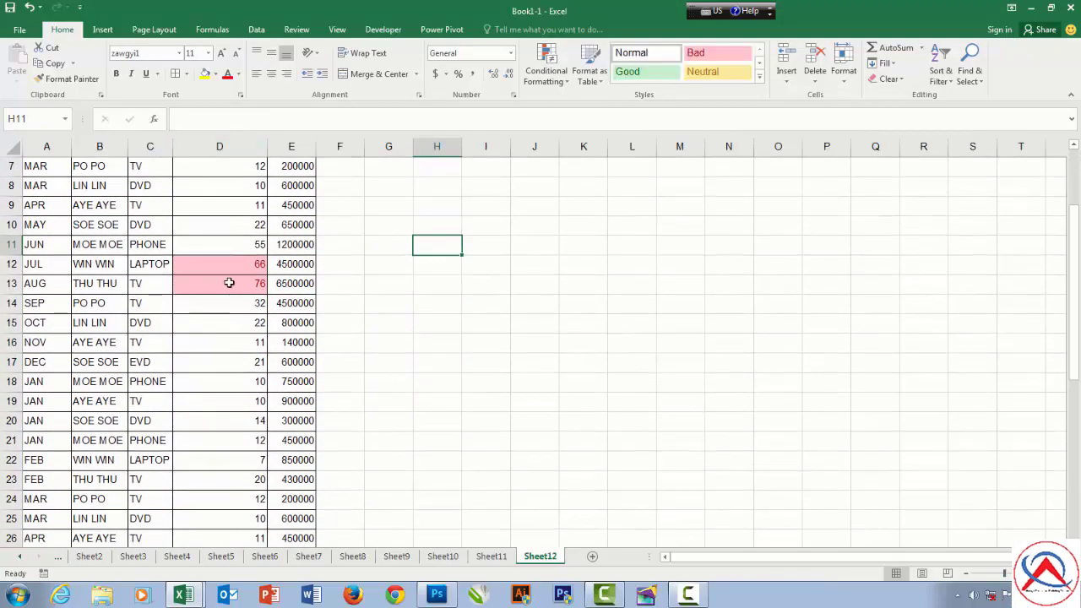
# Step: Check the highlighted values down the whole NUMBER OF ITEM column and undo the Greater Than highlighting
pyautogui.scroll(-4, 236, 286)
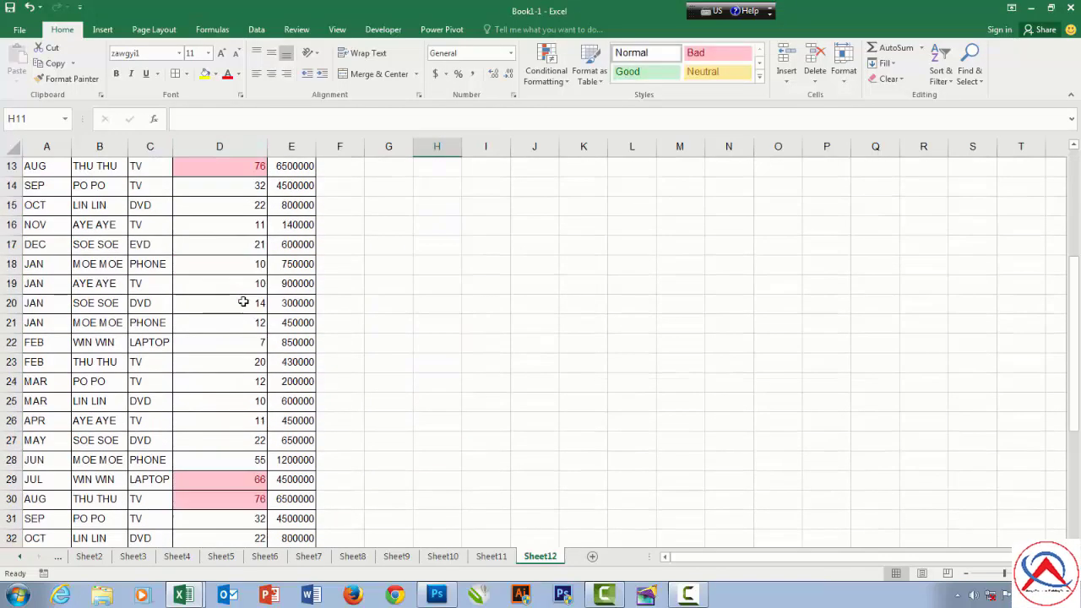
pyautogui.scroll(-6, 244, 358)
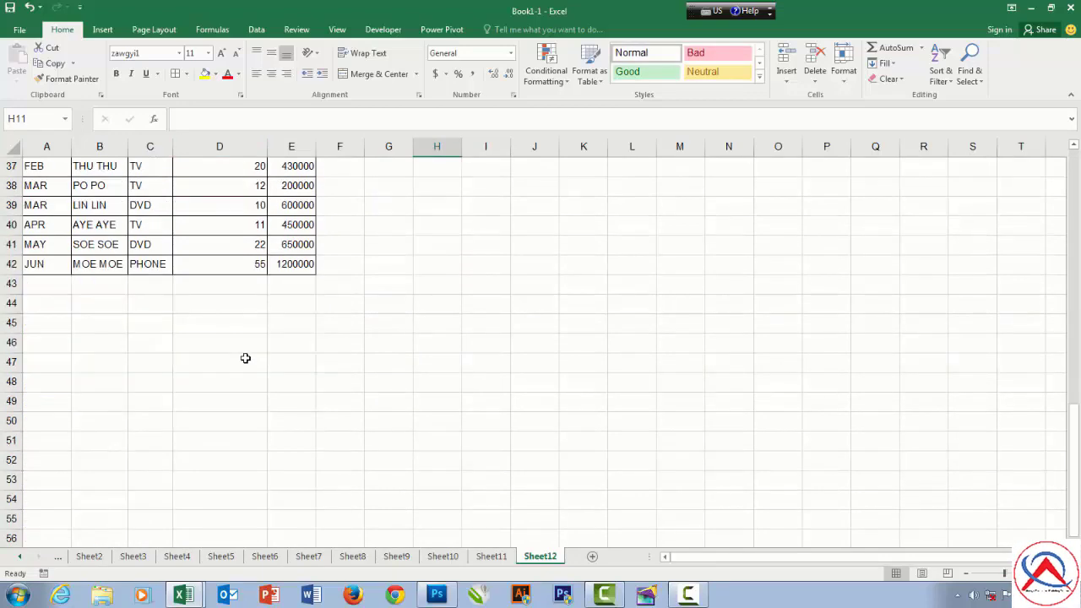
pyautogui.scroll(9, 246, 342)
pyautogui.scroll(3, 246, 342)
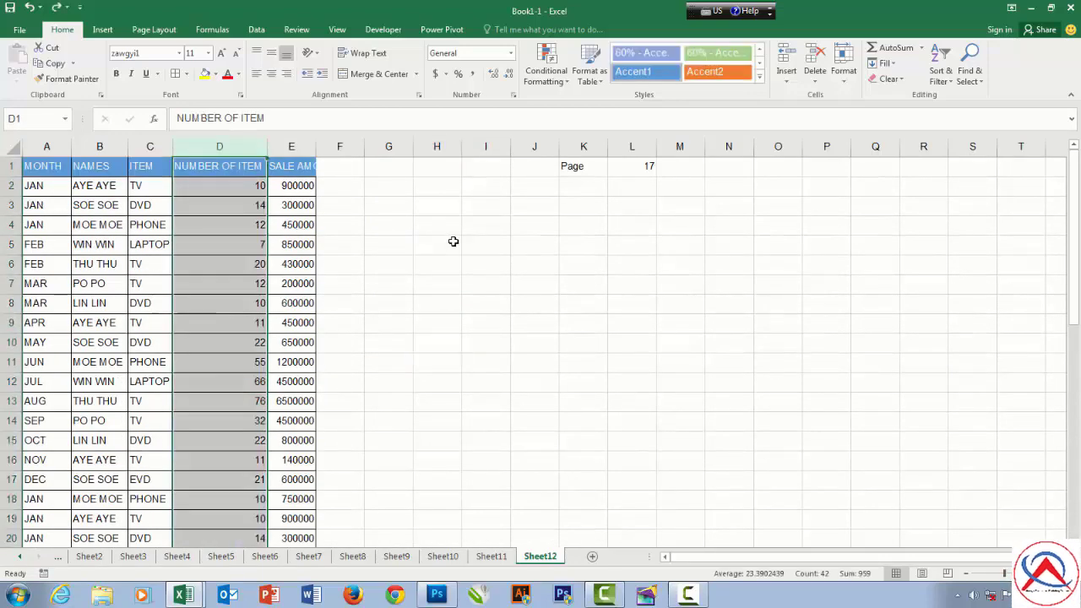
pyautogui.click(561, 84)
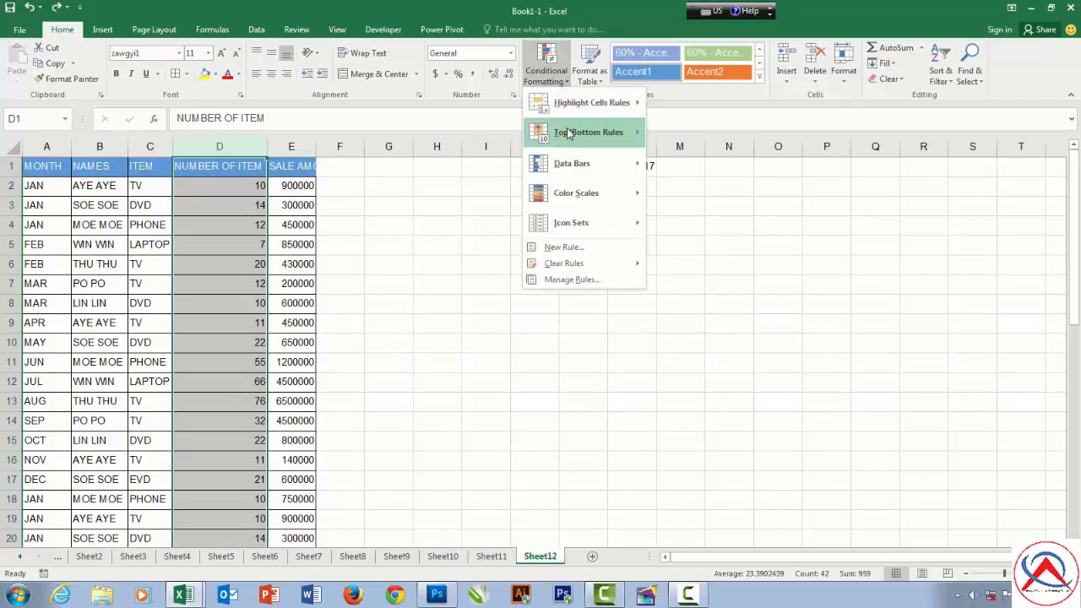
pyautogui.moveTo(568, 132)
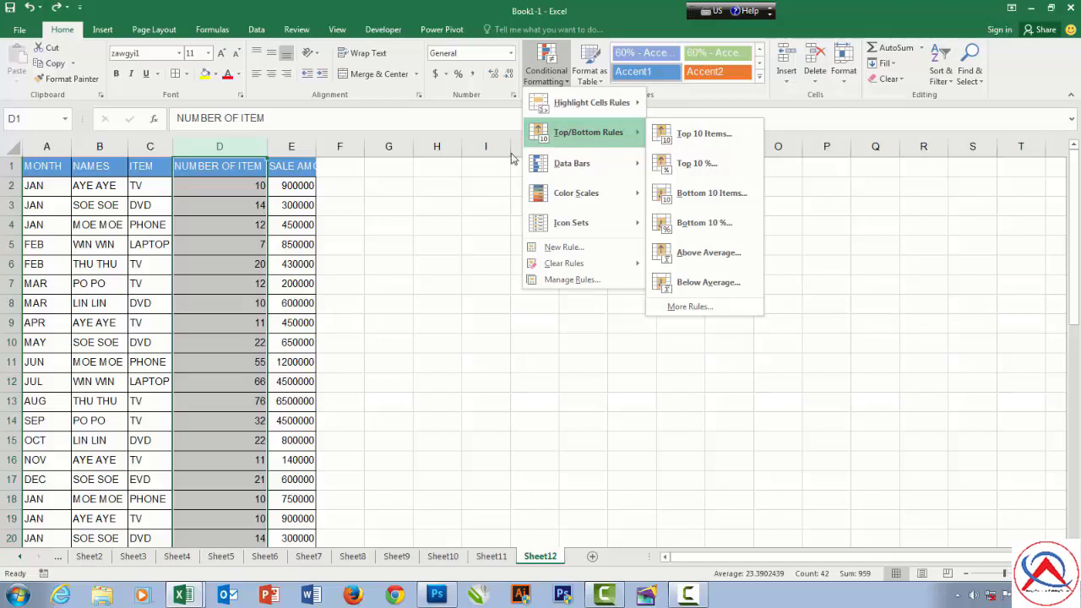
pyautogui.click(461, 203)
# Step: Auto-fit the width of the SALE AMOUNT column to its contents
pyautogui.click(298, 147)
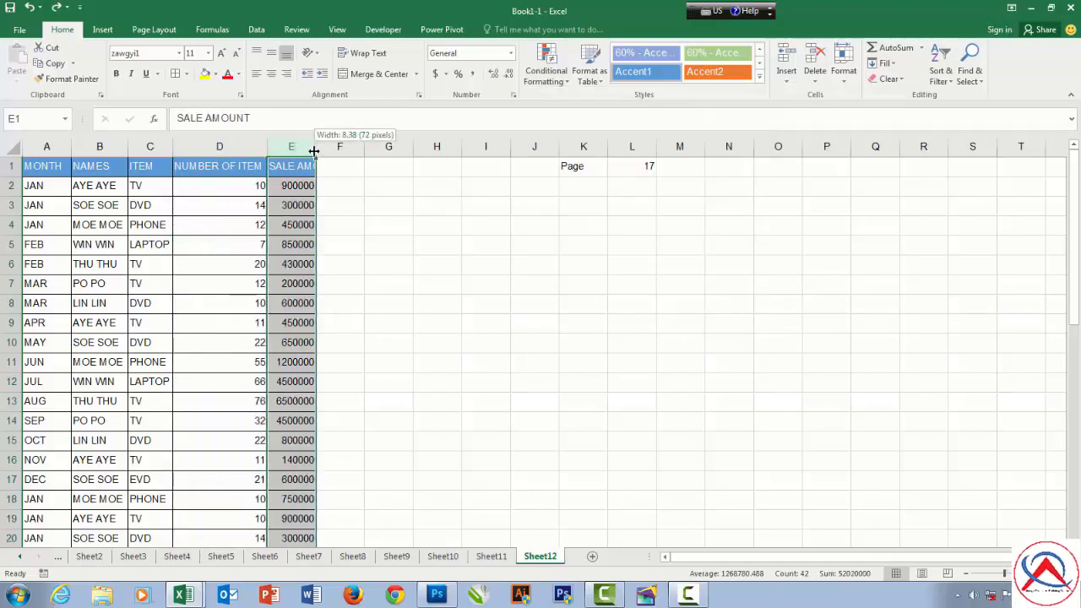
pyautogui.doubleClick(314, 149)
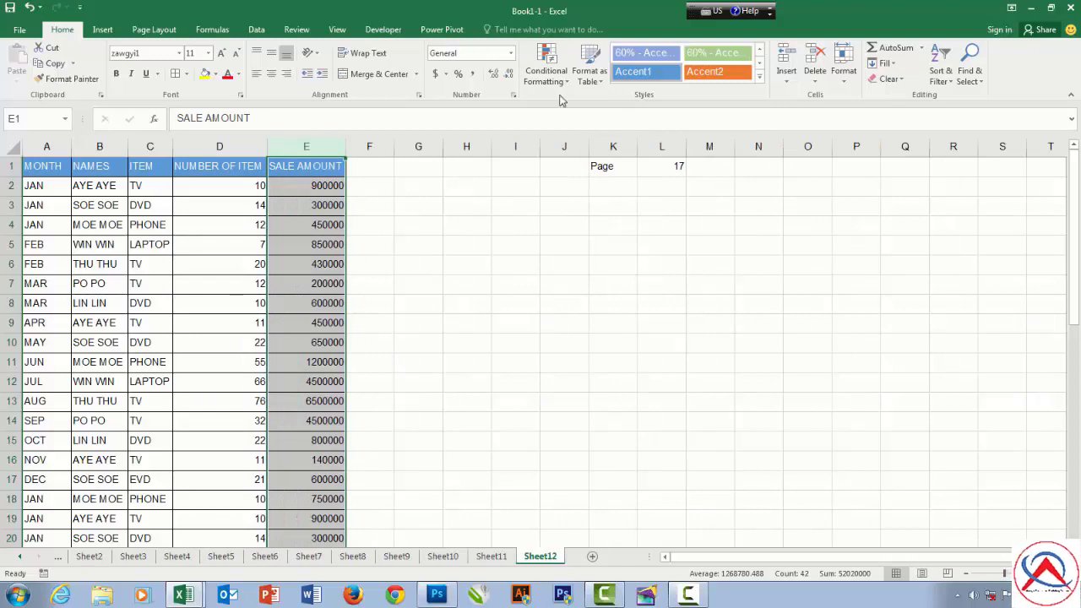
# Step: Add pink gradient-fill data bars to the SALE AMOUNT column through conditional formatting and deselect it
pyautogui.click(547, 67)
pyautogui.moveTo(589, 103)
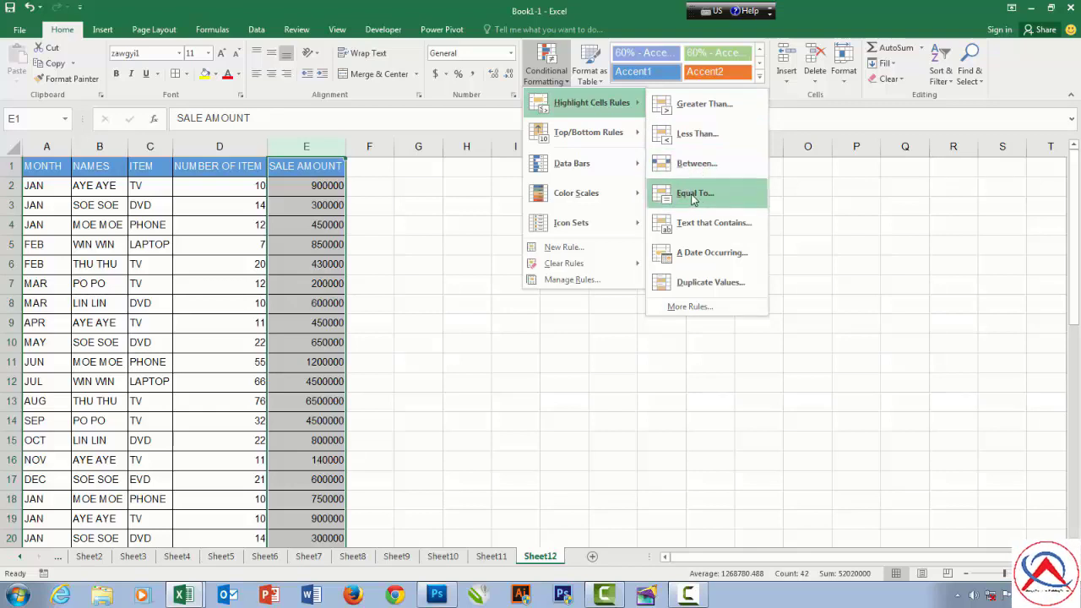
pyautogui.moveTo(604, 136)
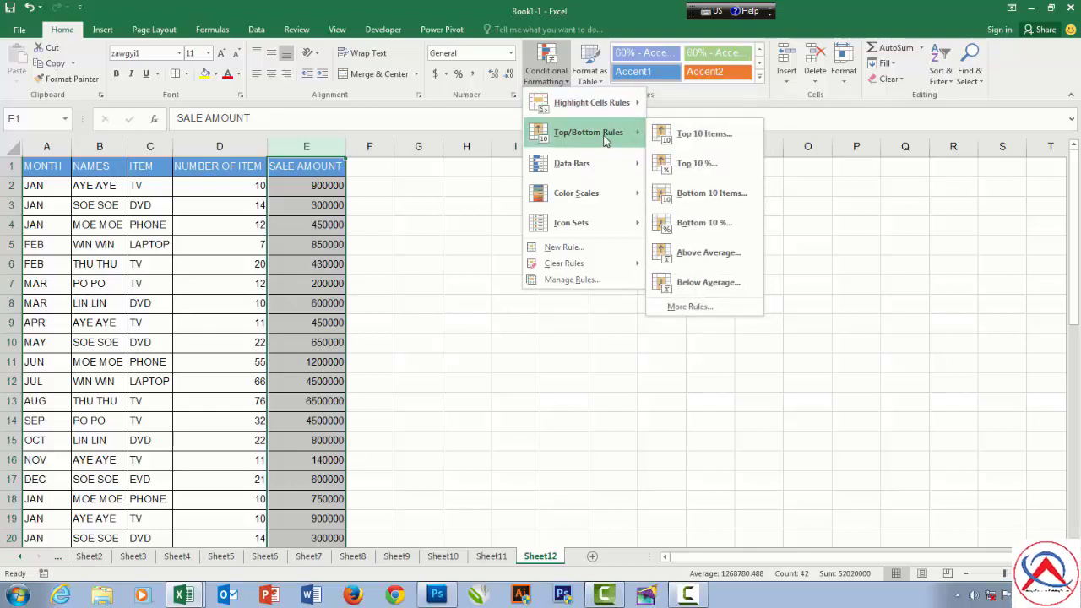
pyautogui.moveTo(588, 180)
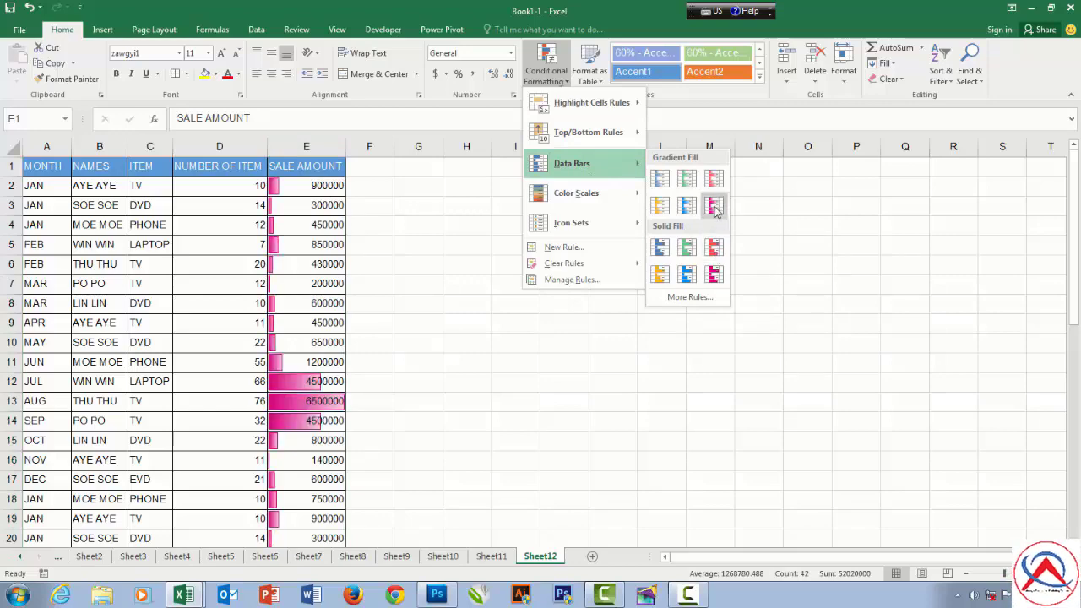
pyautogui.click(715, 206)
pyautogui.click(642, 257)
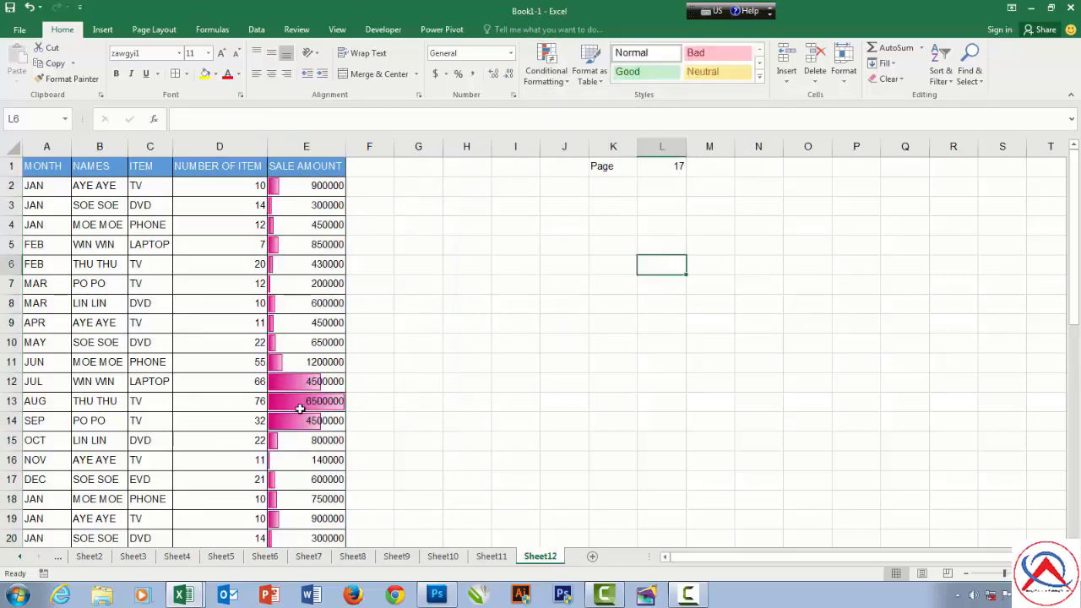
# Step: Check the data bars down the SALE AMOUNT column, undo them and keep the column selected
pyautogui.scroll(-4, 307, 409)
pyautogui.scroll(-1, 305, 447)
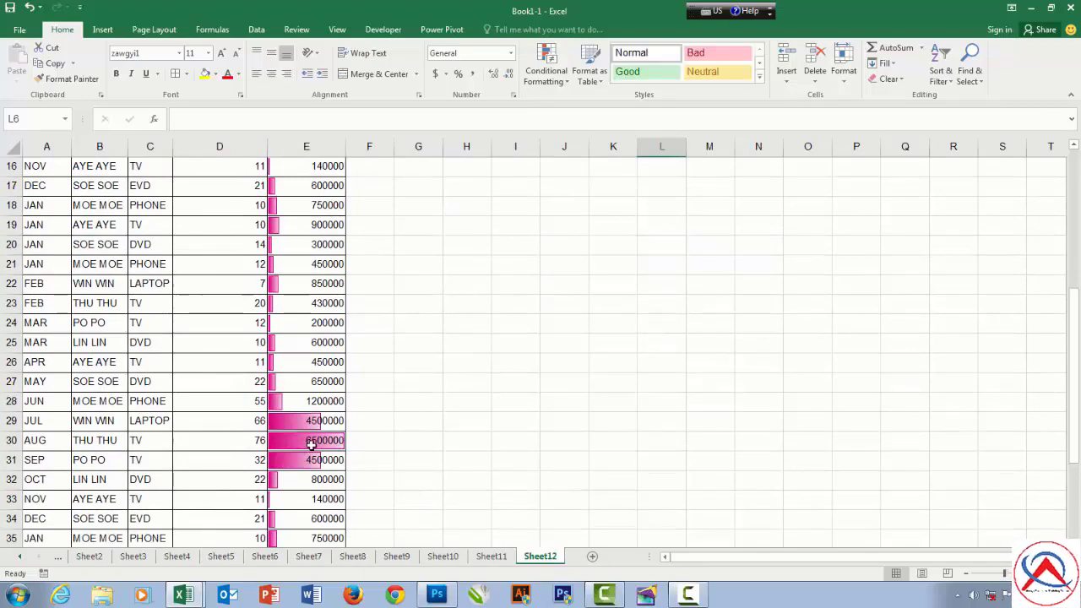
pyautogui.scroll(-2, 312, 444)
pyautogui.scroll(-5, 314, 427)
pyautogui.scroll(12, 315, 354)
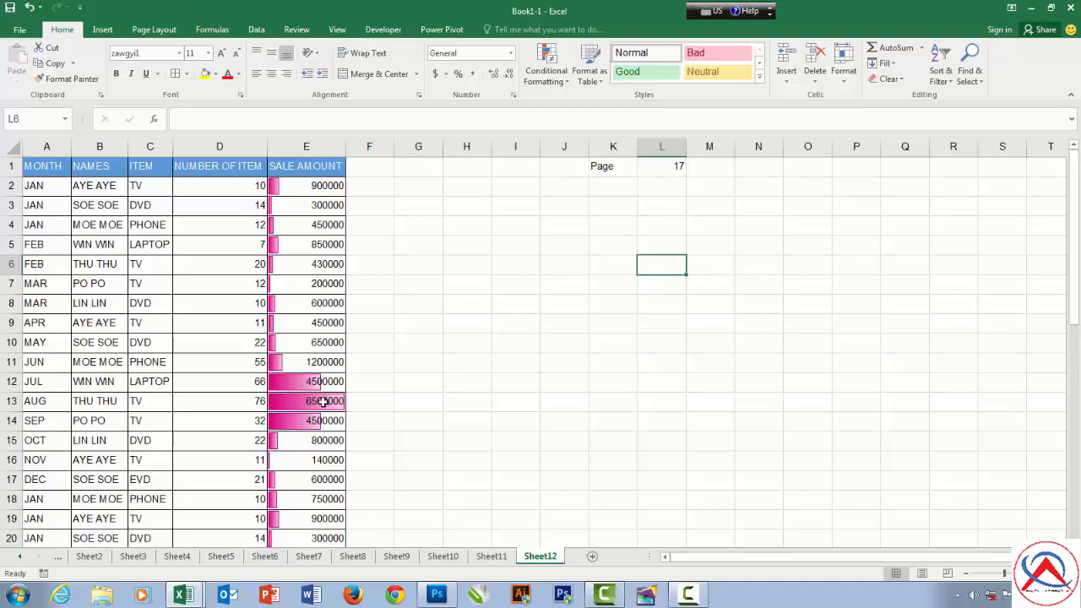
pyautogui.click(307, 146)
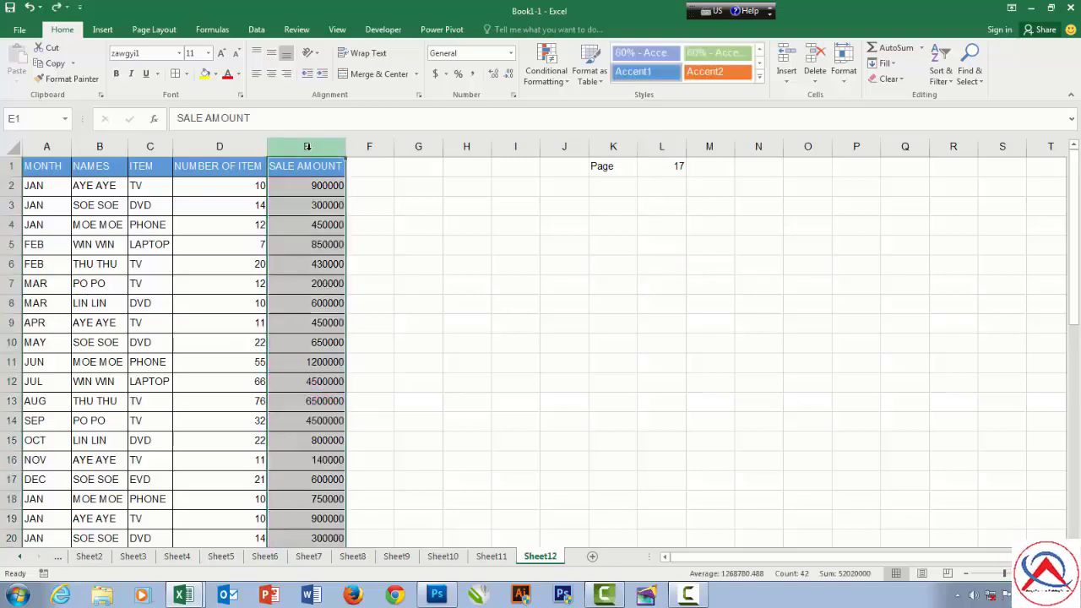
pyautogui.click(559, 82)
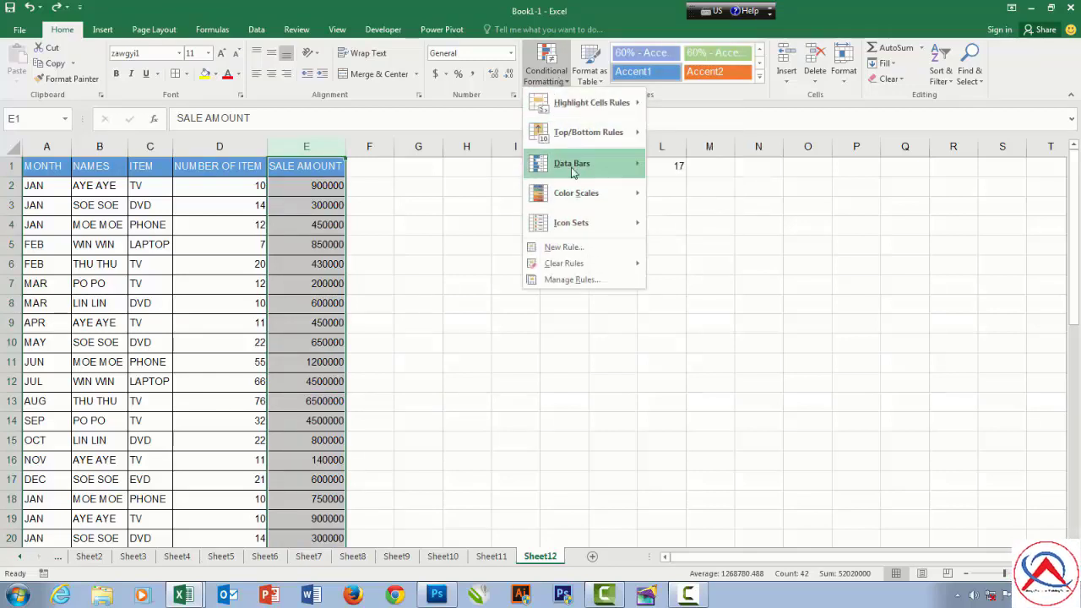
pyautogui.moveTo(573, 171)
pyautogui.moveTo(574, 193)
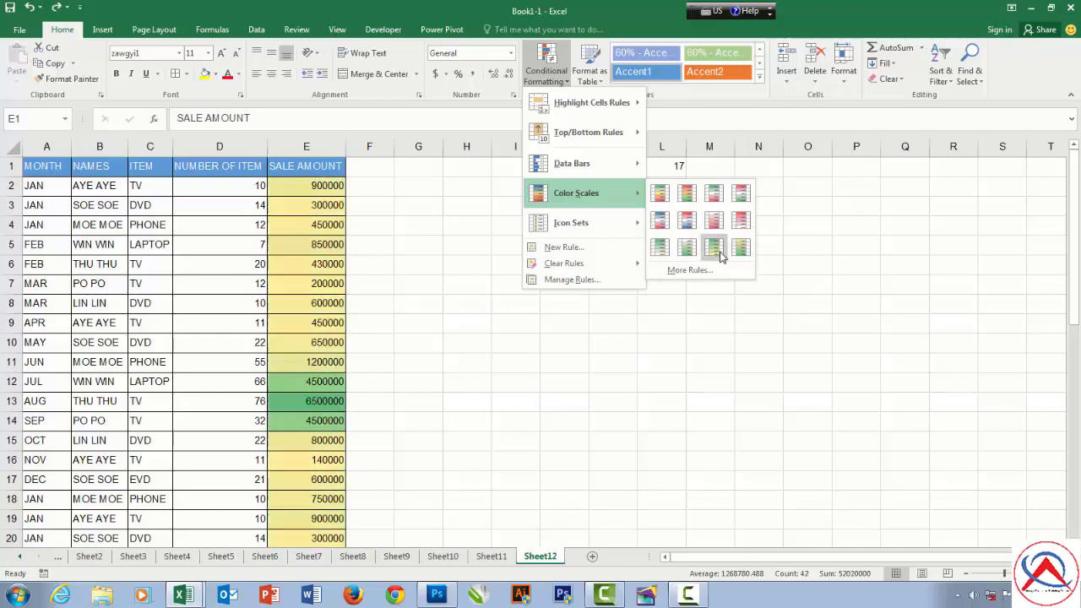
pyautogui.moveTo(606, 115)
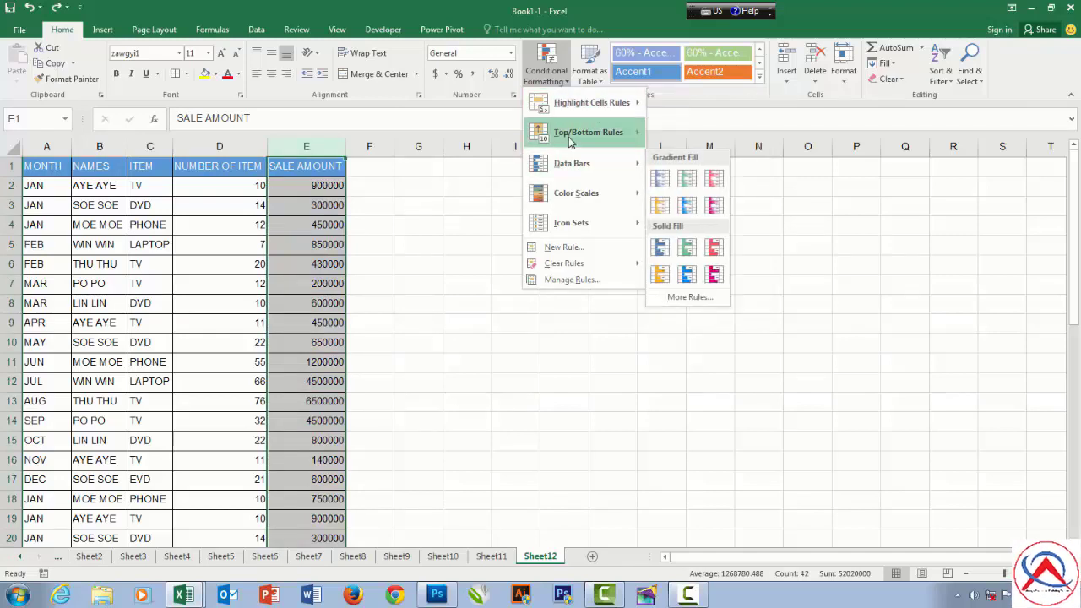
pyautogui.click(457, 243)
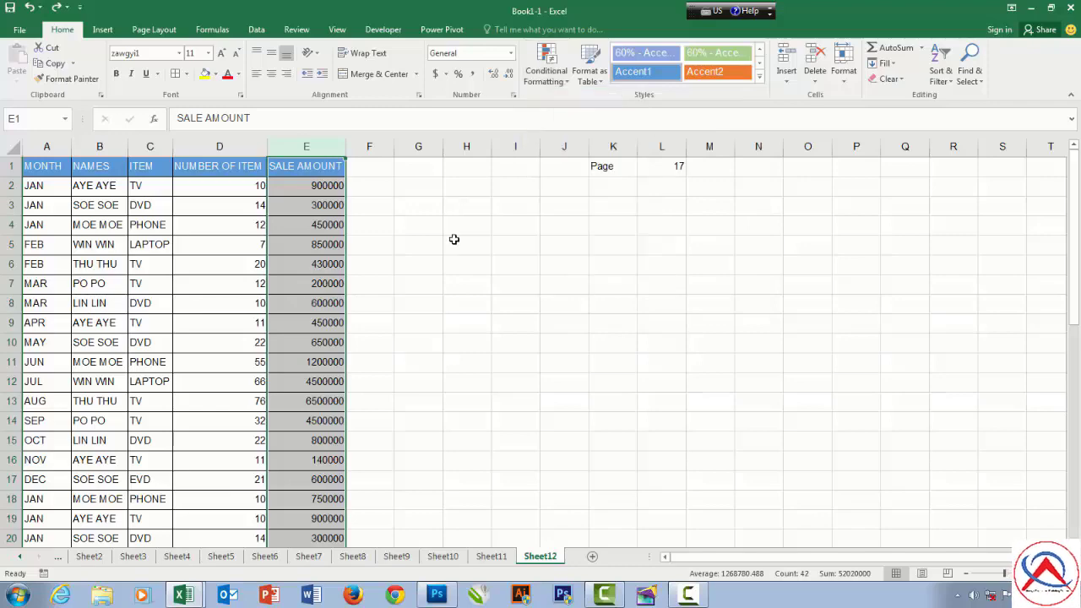
# Step: Highlight MONTH column cells equal to Feb using Light Red Fill with Dark Red Text and check the result down the table
pyautogui.click(44, 147)
pyautogui.scroll(-9, 43, 173)
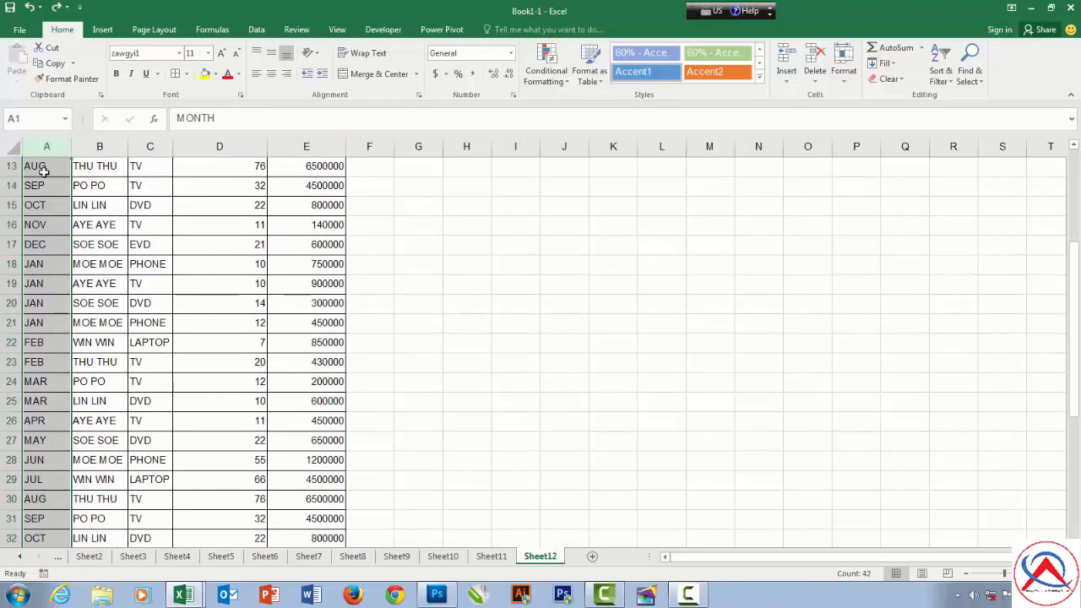
pyautogui.scroll(4, 44, 199)
pyautogui.scroll(5, 44, 199)
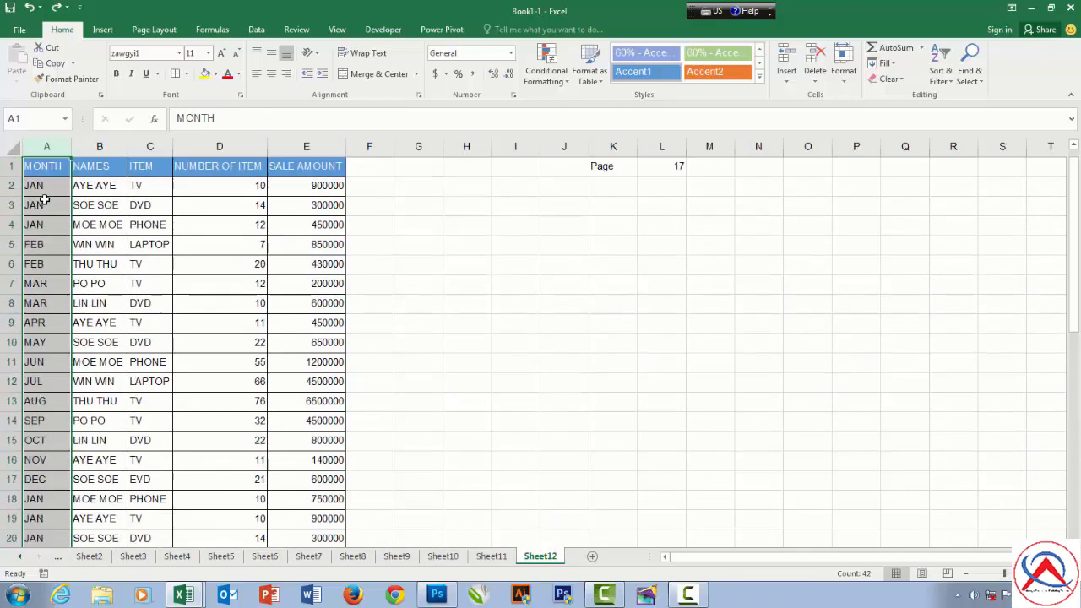
pyautogui.click(545, 68)
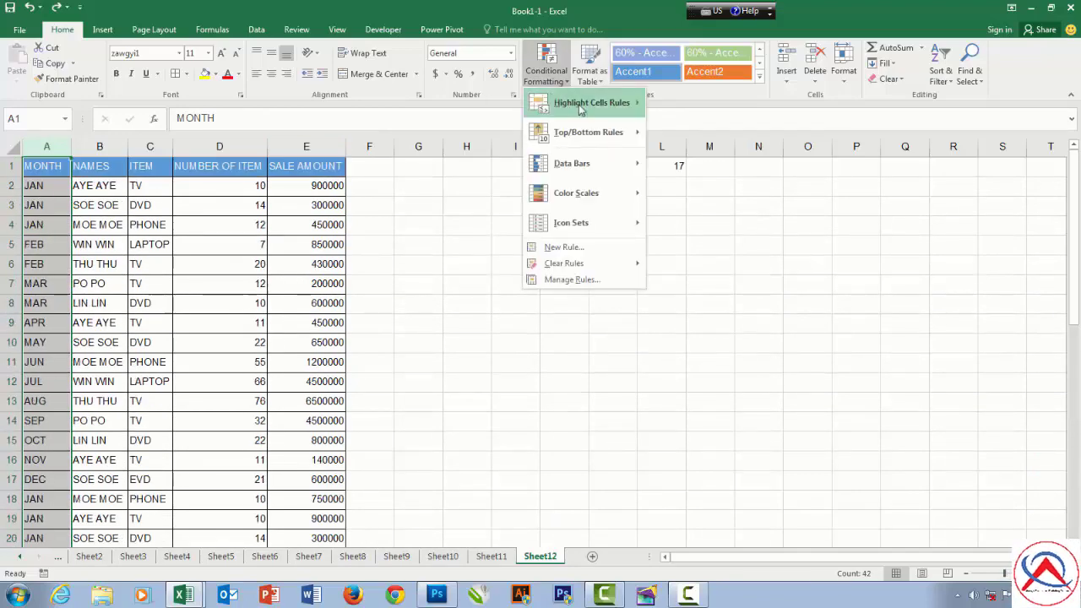
pyautogui.click(717, 193)
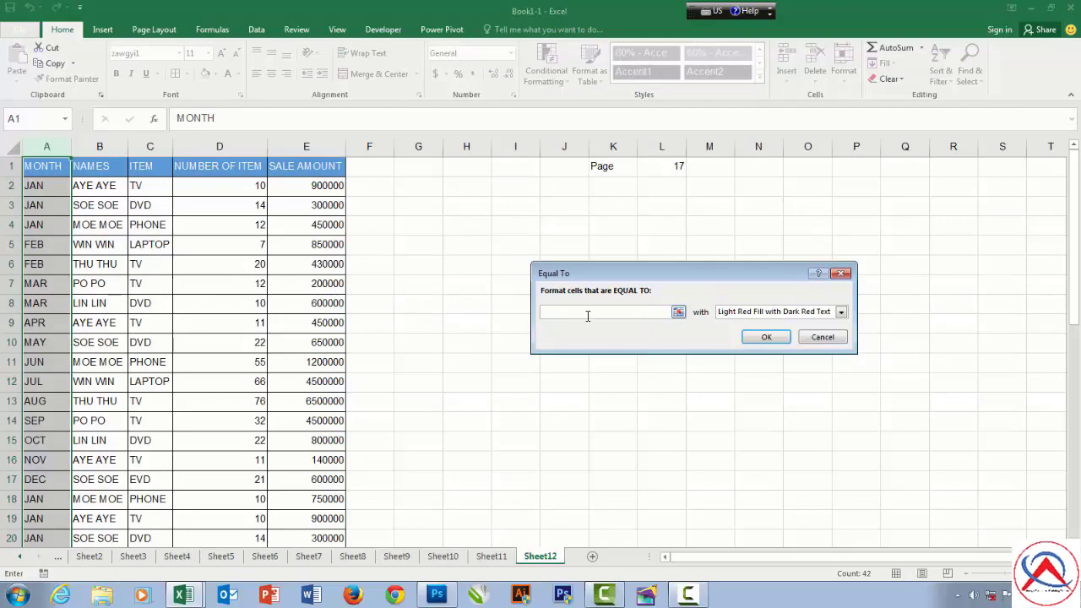
pyautogui.write('Feb')
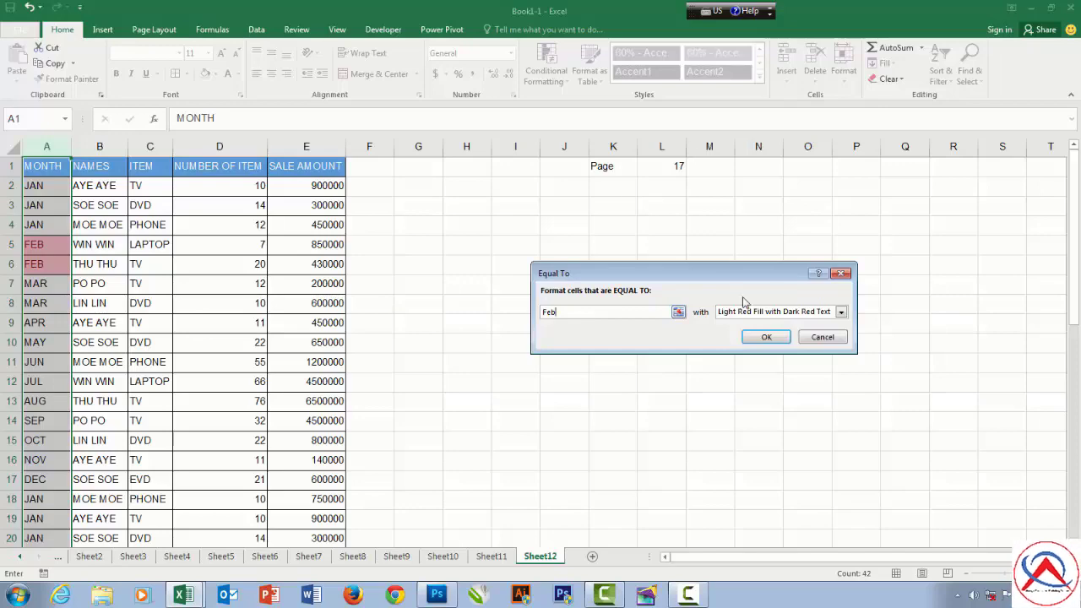
pyautogui.click(766, 337)
pyautogui.click(287, 302)
pyautogui.scroll(-9, 52, 355)
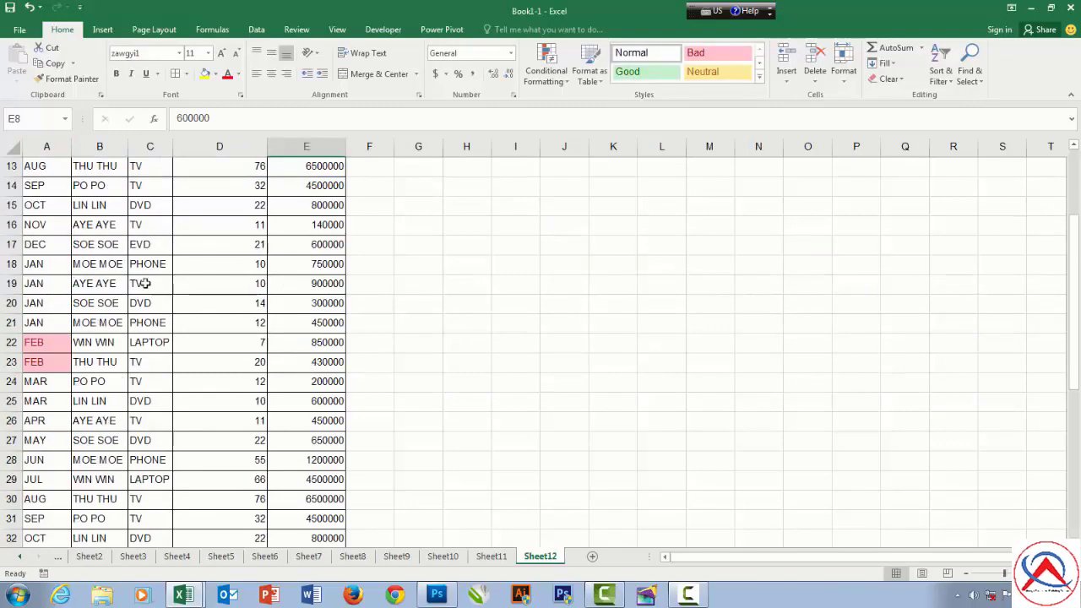
pyautogui.scroll(9, 51, 355)
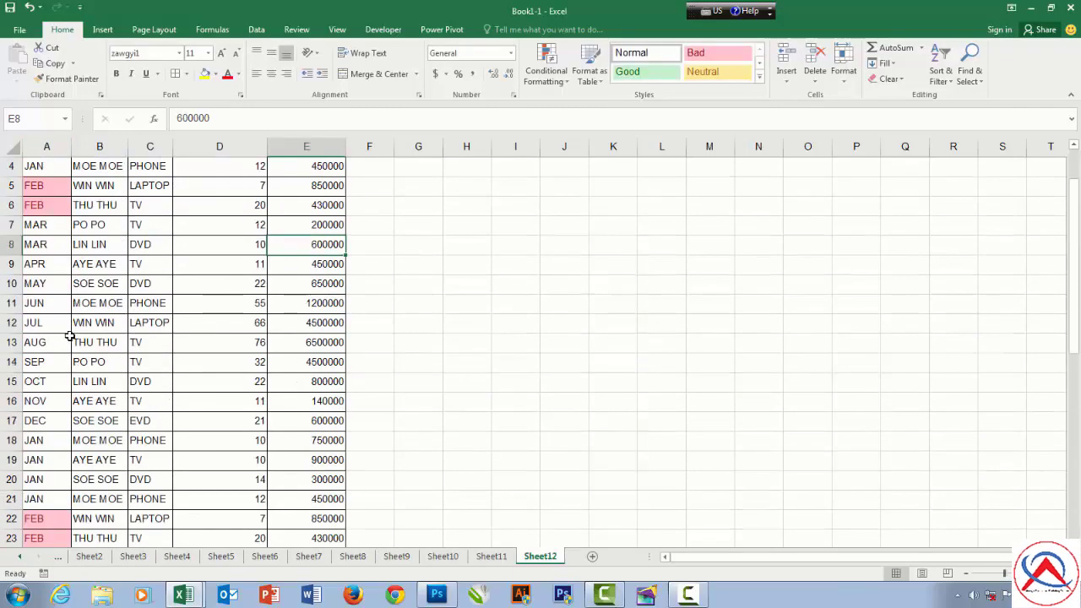
pyautogui.click(667, 169)
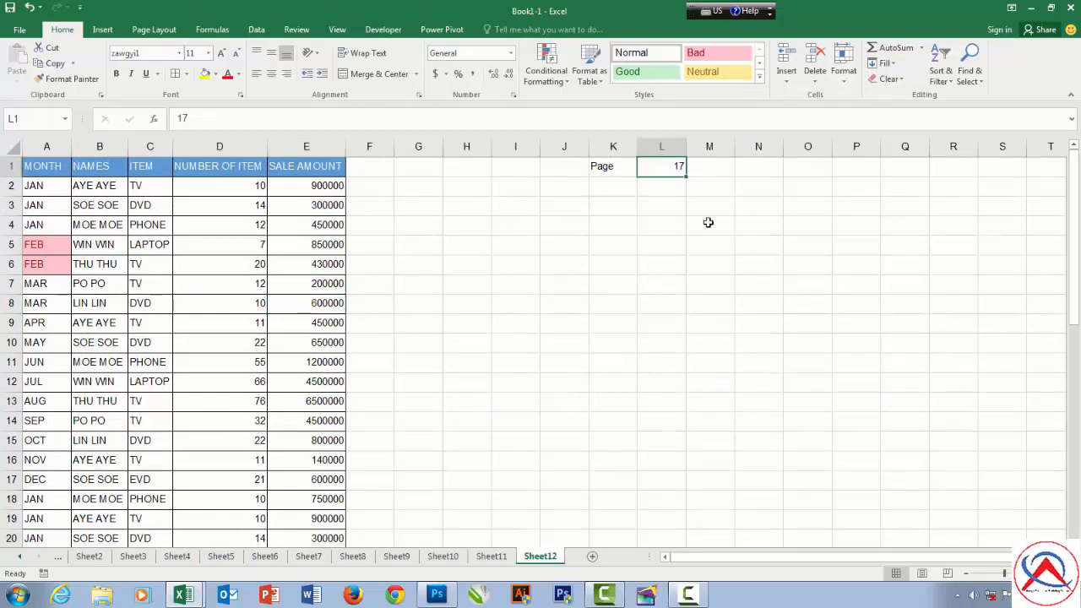
pyautogui.click(546, 70)
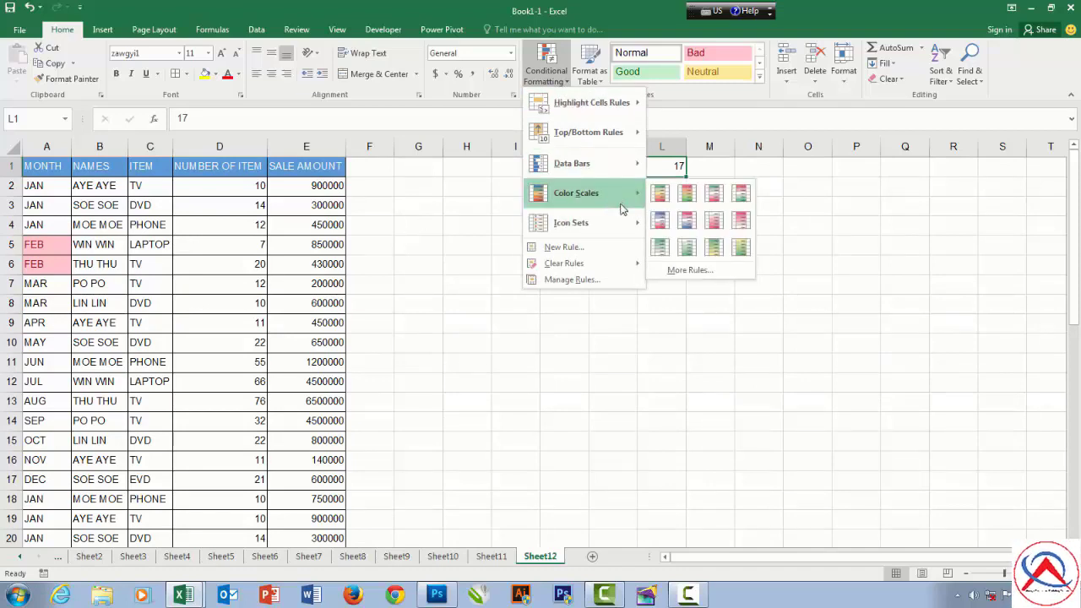
pyautogui.click(863, 264)
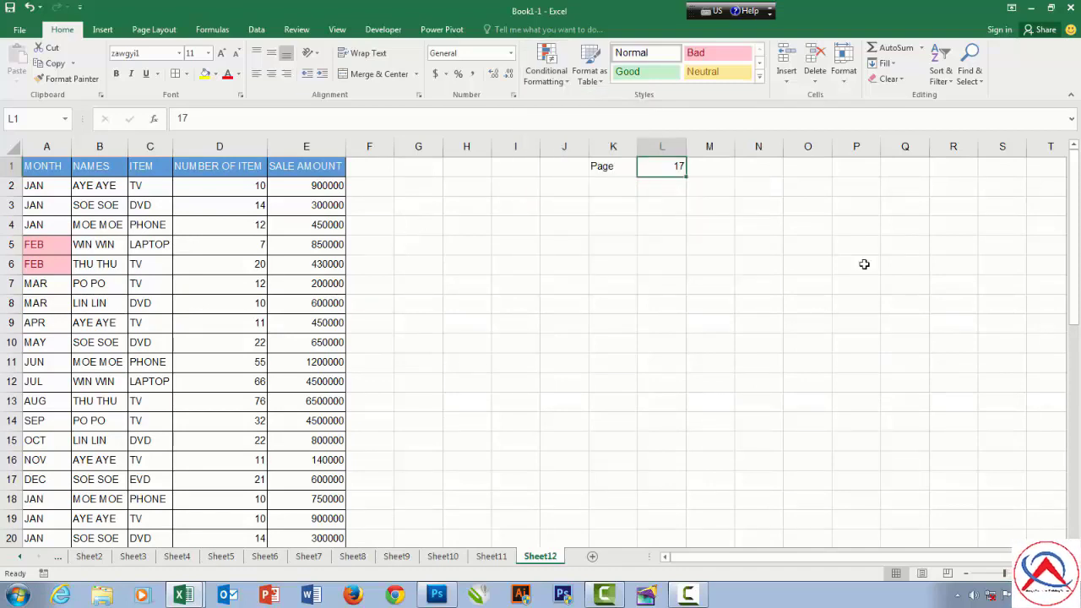
pyautogui.click(689, 596)
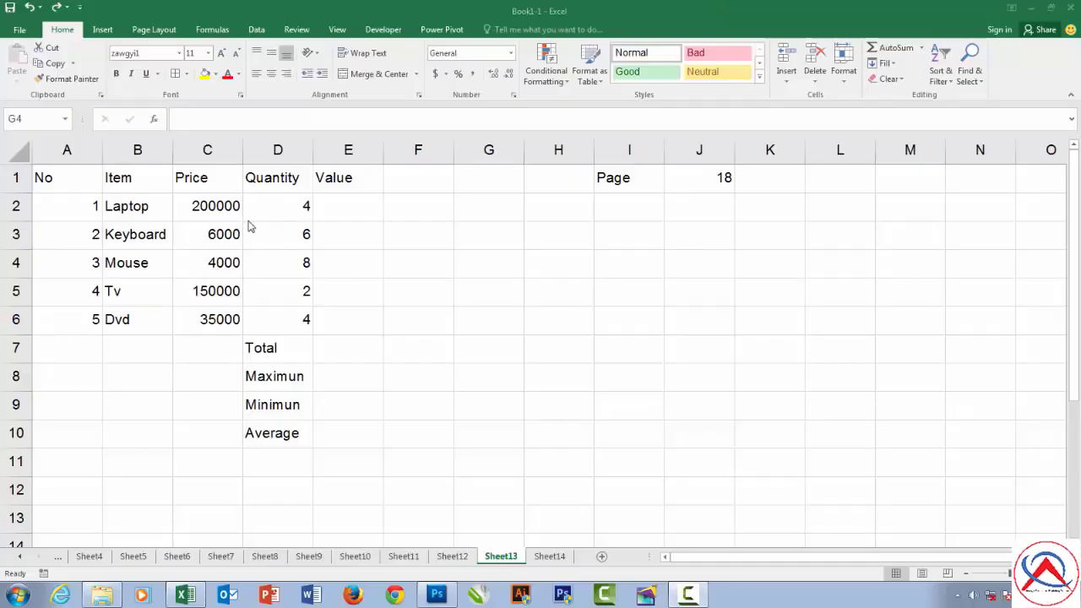
pyautogui.click(292, 282)
pyautogui.click(357, 285)
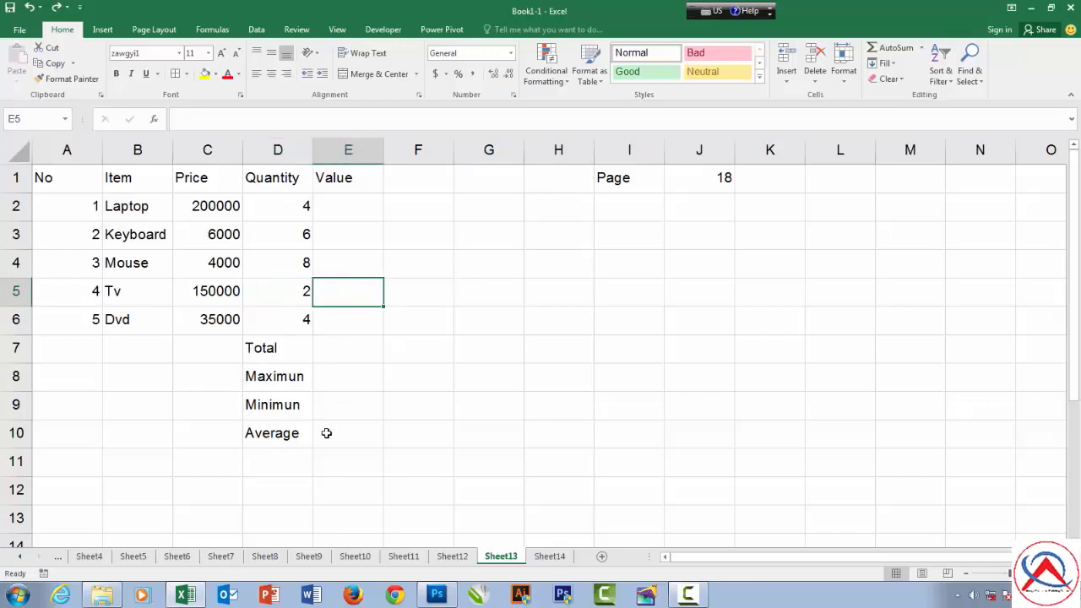
pyautogui.click(573, 295)
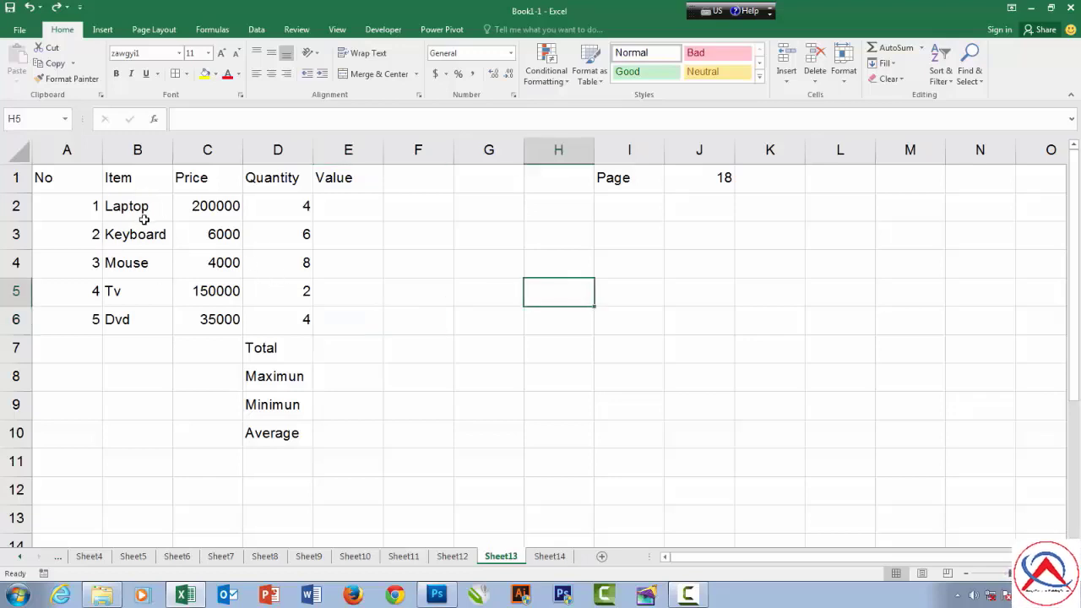
# Step: Apply All Borders to the item table in A1:E6 and the summary block in D7:E10 on Sheet13
pyautogui.moveTo(43, 177); pyautogui.dragTo(329, 321)
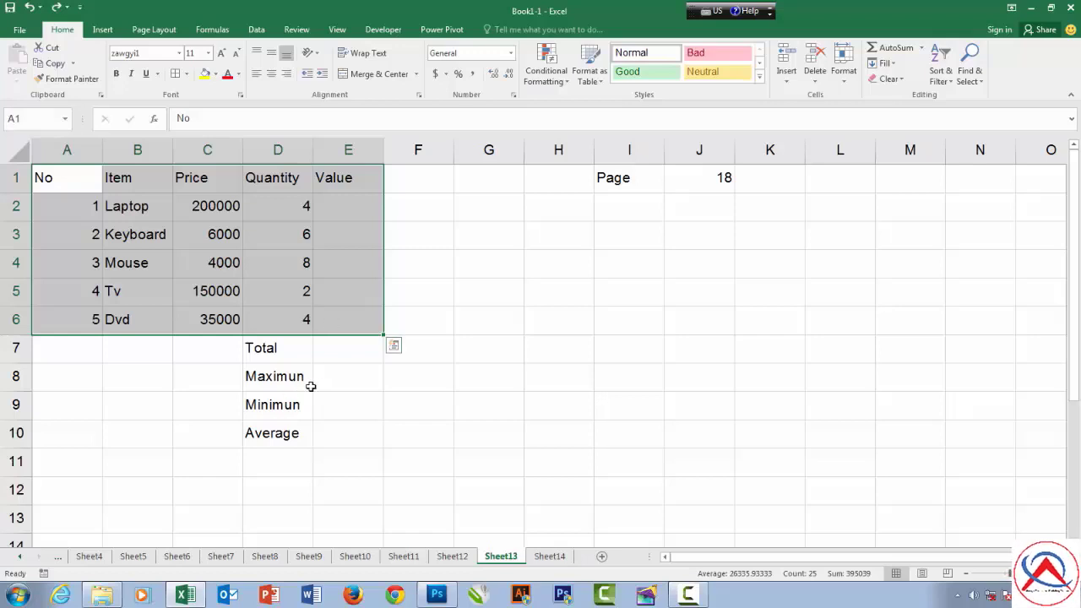
pyautogui.keyDown('ctrl'); pyautogui.moveTo(278, 349); pyautogui.dragTo(327, 418); pyautogui.keyUp('ctrl')
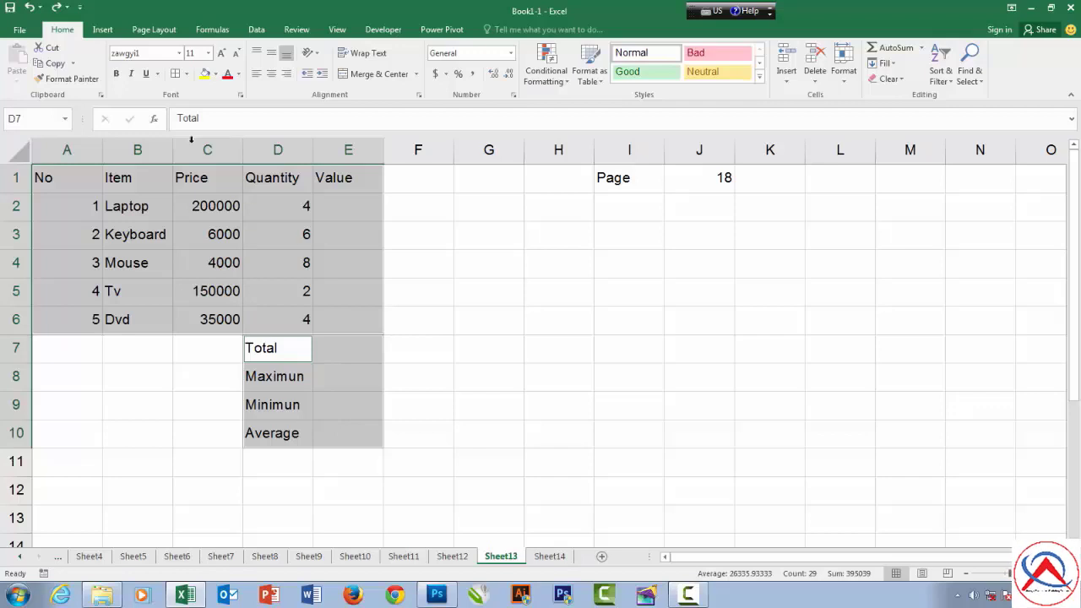
pyautogui.click(187, 75)
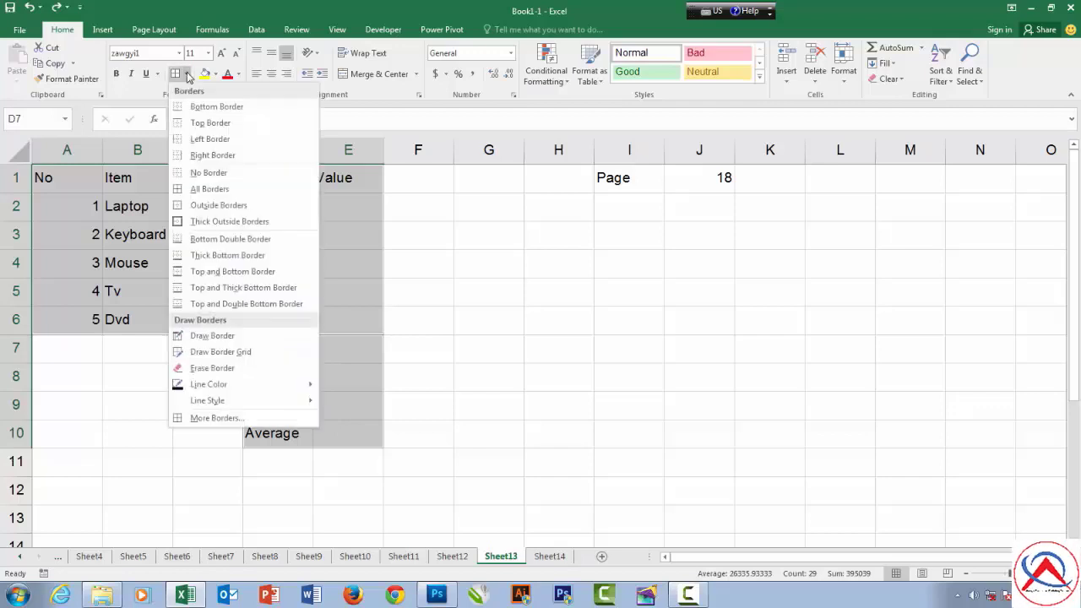
pyautogui.click(204, 189)
pyautogui.click(545, 300)
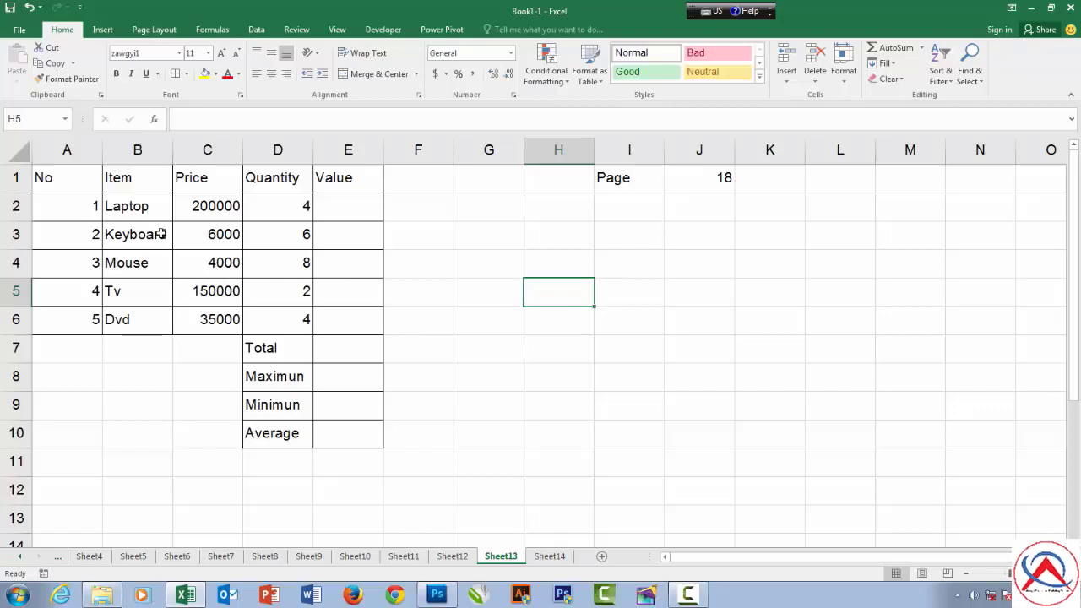
# Step: Calculate the Laptop's value in E2 by multiplying its price by its quantity with the formula =C2*D2
pyautogui.click(149, 207)
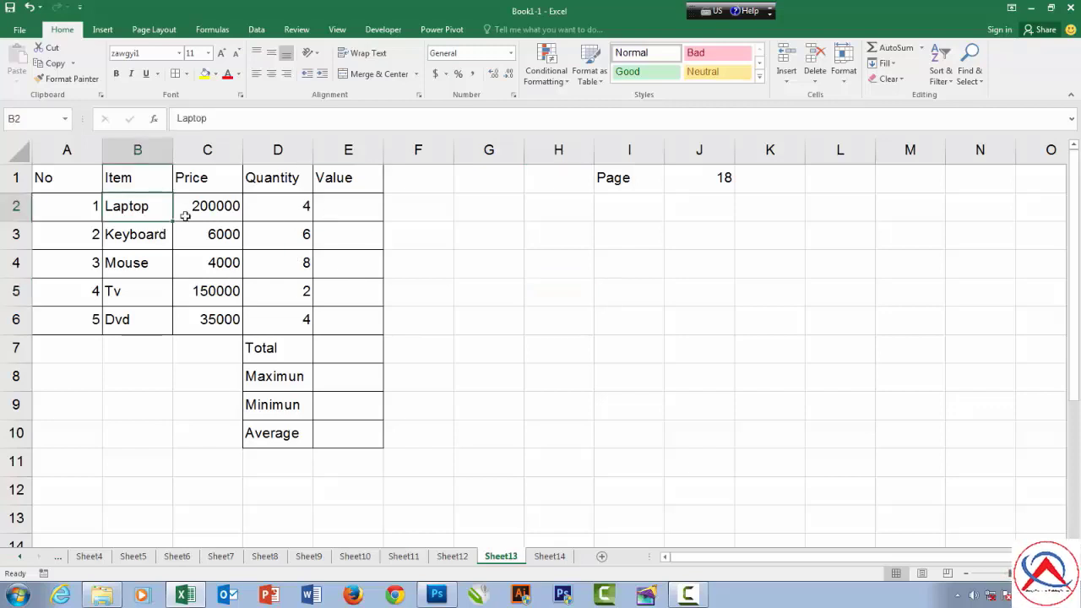
pyautogui.click(201, 213)
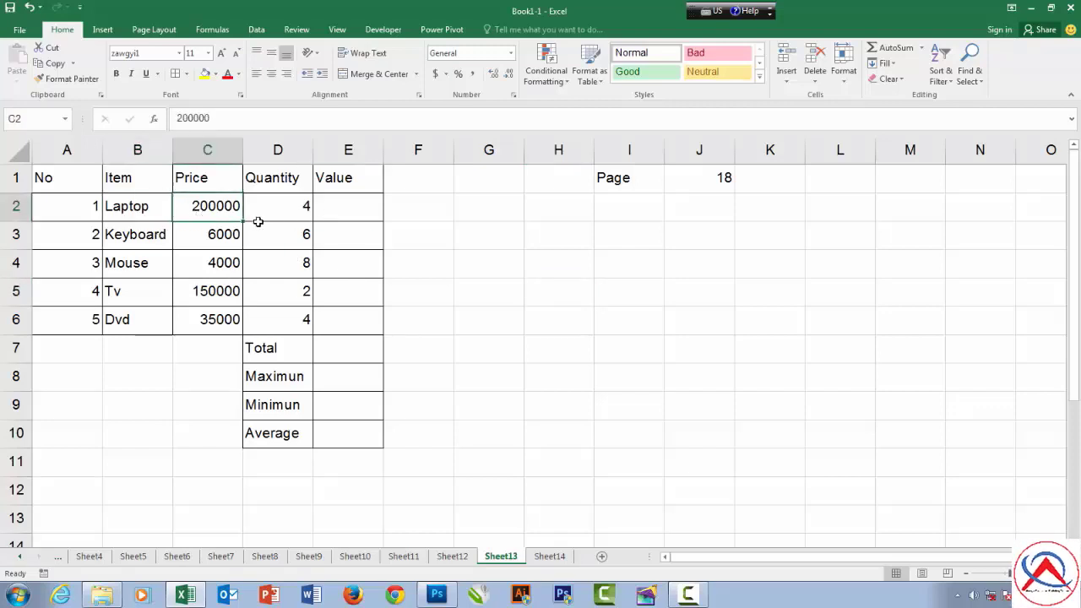
pyautogui.click(275, 217)
pyautogui.click(349, 225)
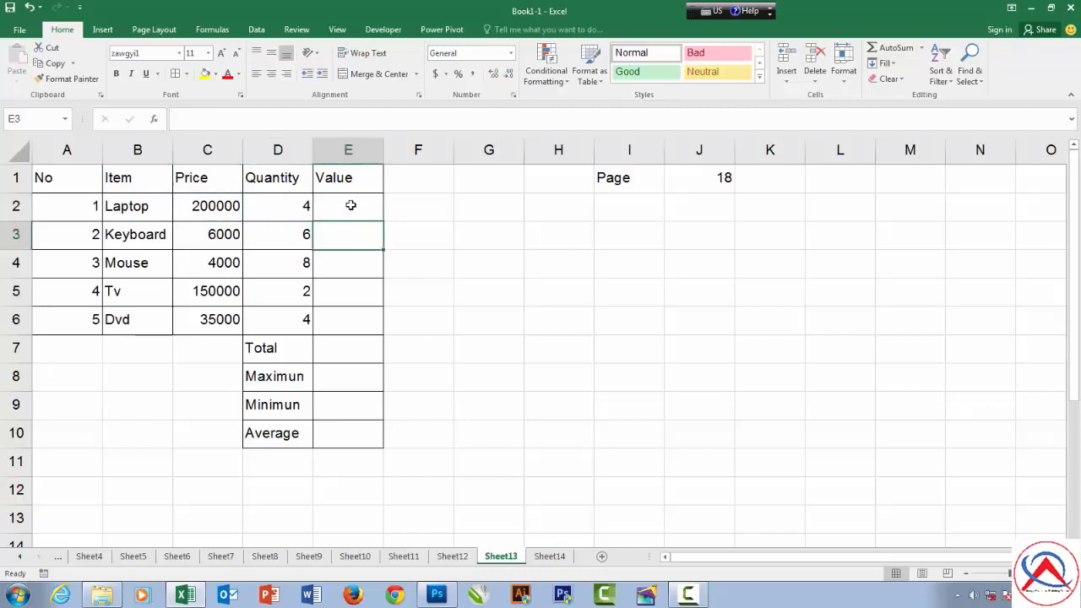
pyautogui.click(353, 205)
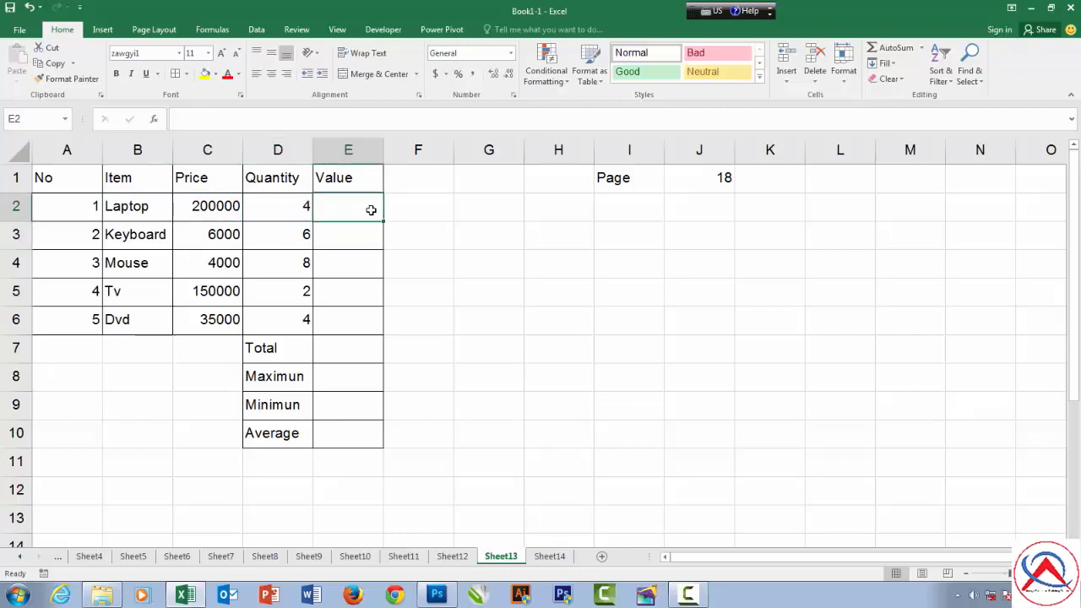
pyautogui.write('=')
pyautogui.click(220, 208)
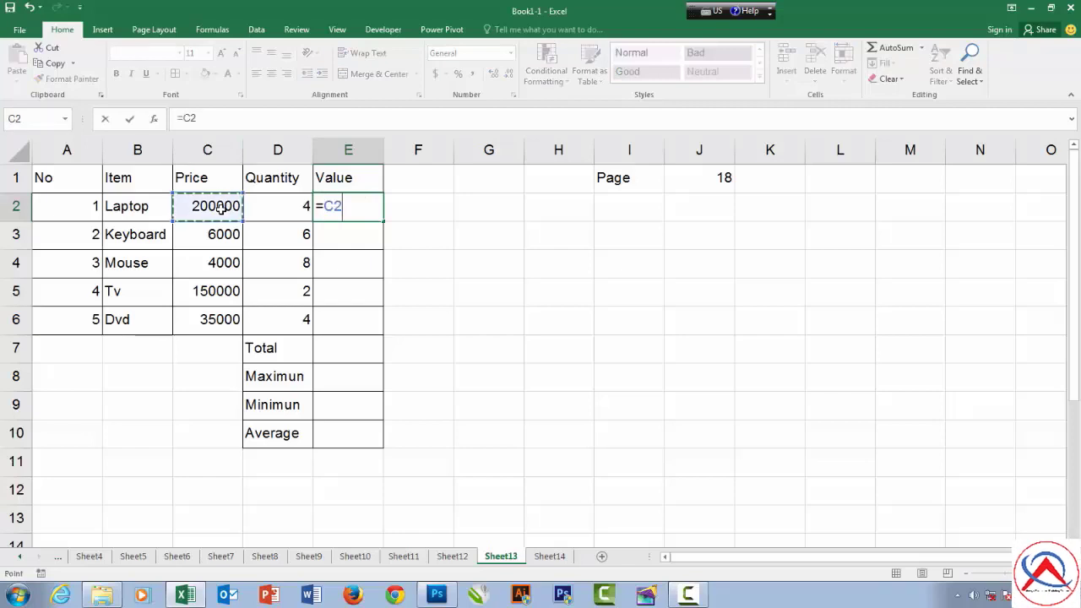
pyautogui.write('*')
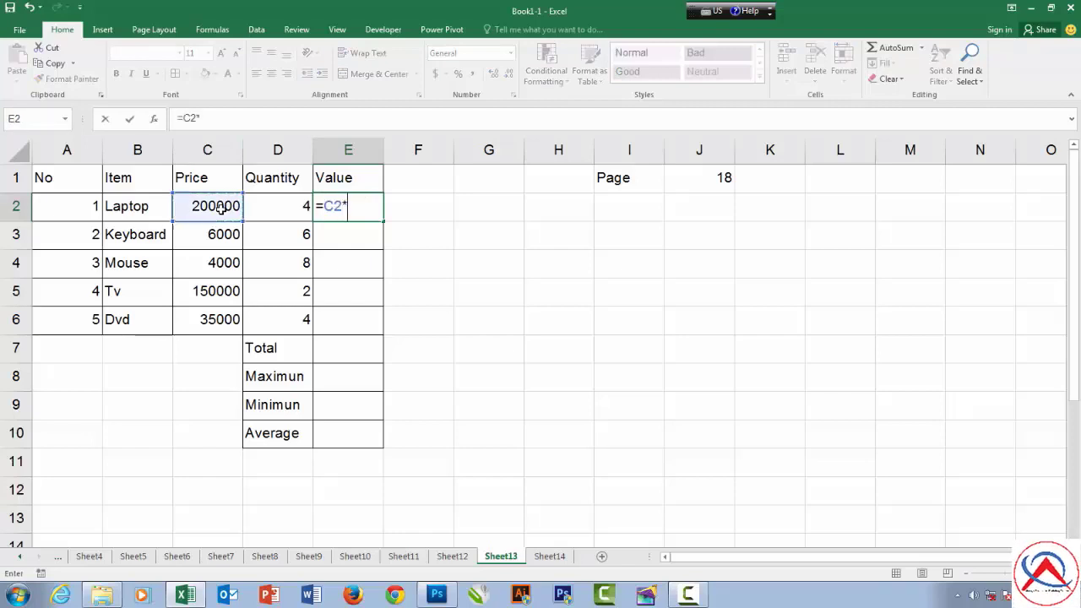
pyautogui.click(287, 208)
pyautogui.press('Return')
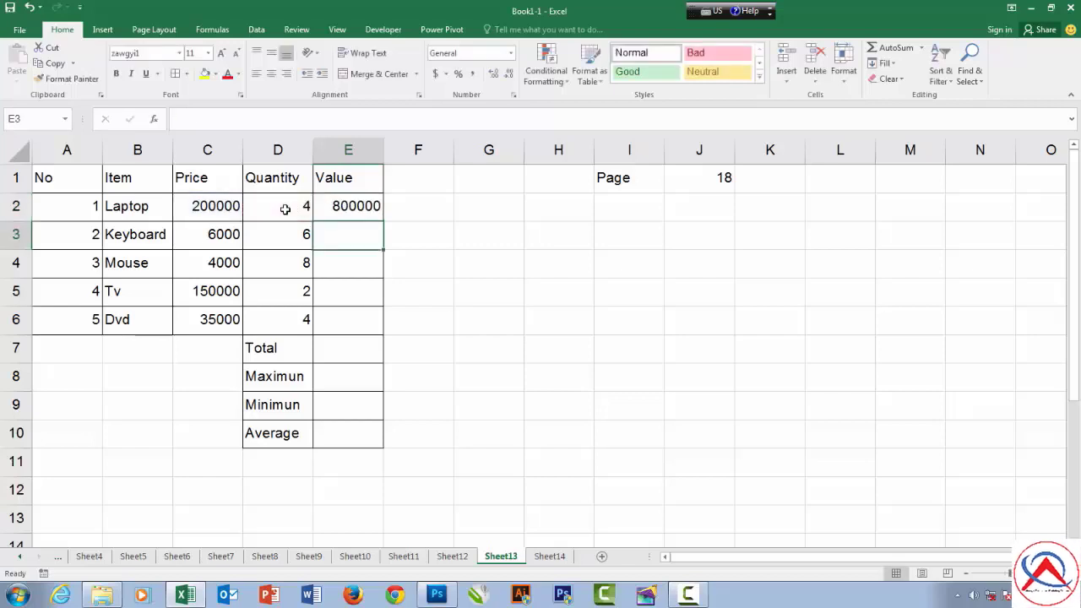
# Step: Fill the value formula from E2 down through E6 for the remaining items
pyautogui.click(347, 204)
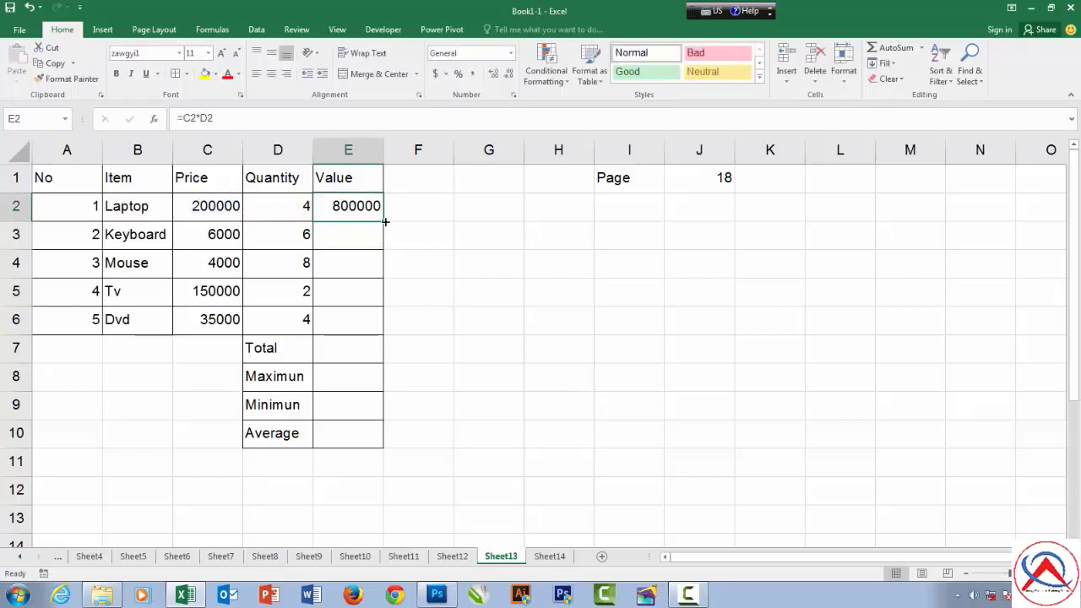
pyautogui.moveTo(385, 222); pyautogui.dragTo(382, 336)
pyautogui.click(372, 322)
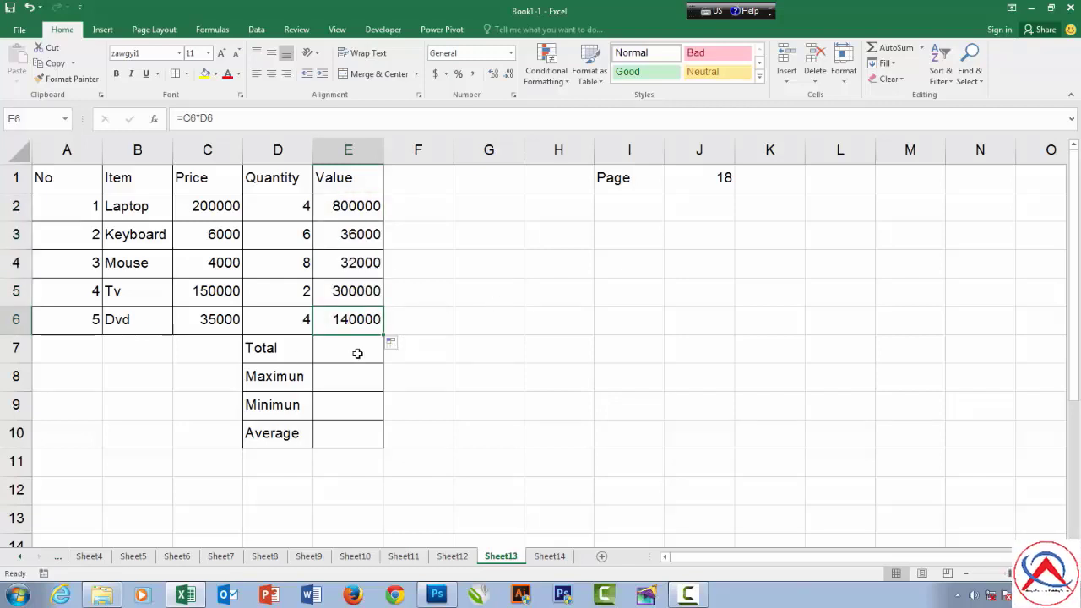
# Step: Total the item values in E7 with the formula =SUM(E2:E6)
pyautogui.click(355, 353)
pyautogui.write('=')
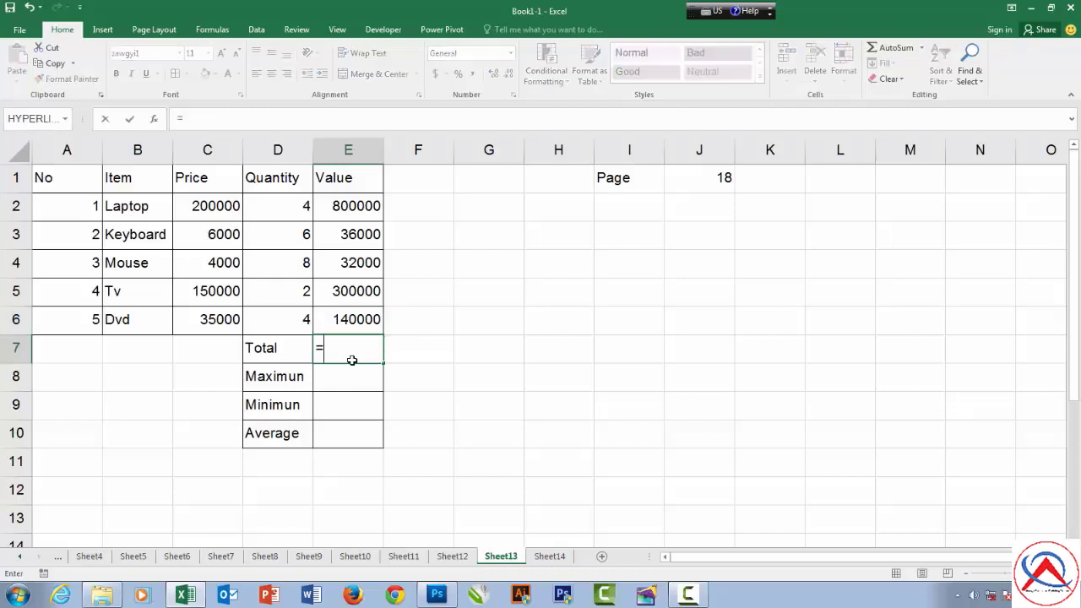
pyautogui.write('sum(')
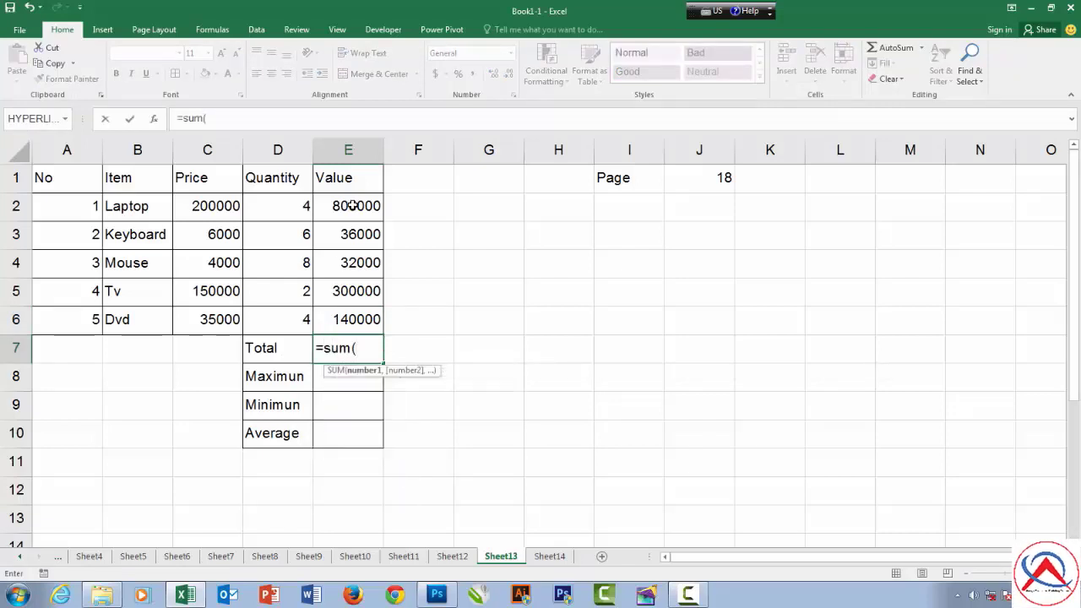
pyautogui.moveTo(351, 207); pyautogui.dragTo(351, 316)
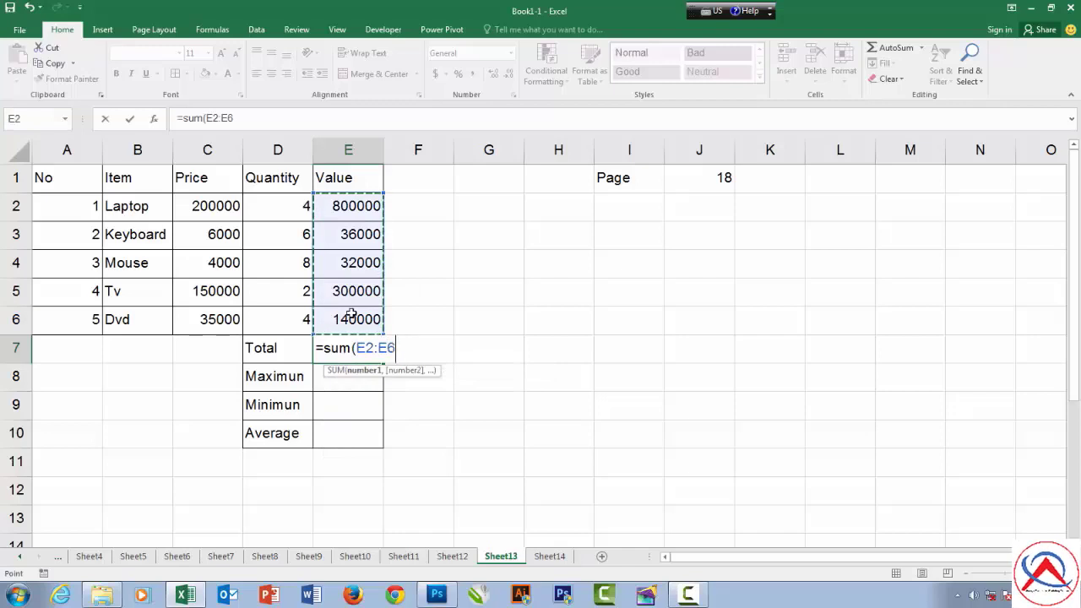
pyautogui.write(')')
pyautogui.press('Return')
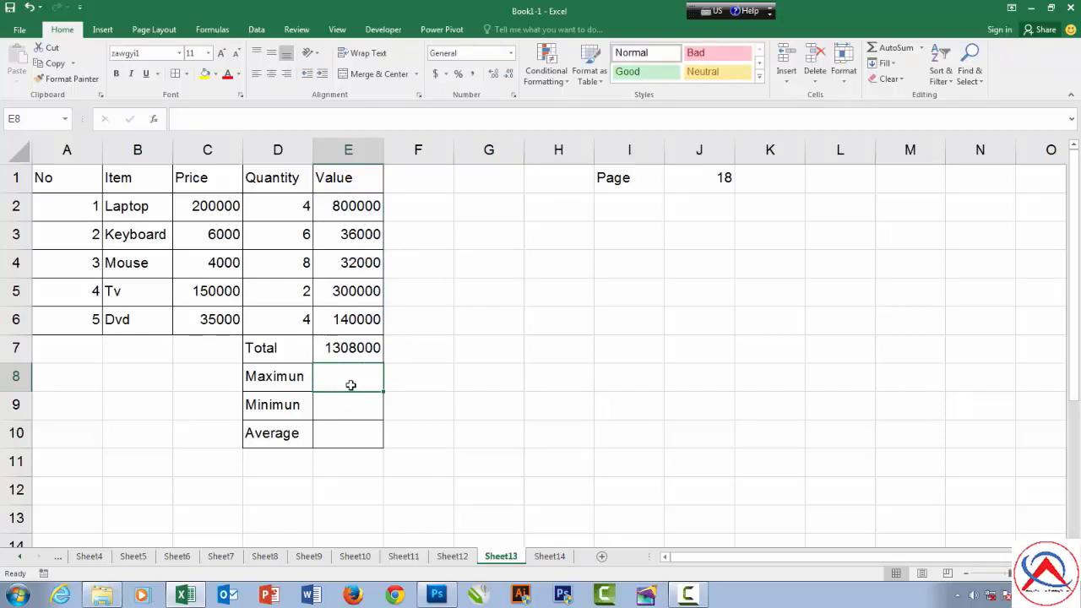
# Step: Find the maximum item value in E8 with =MAX(E2:E6) and check it against the Laptop's value
pyautogui.write('=max')
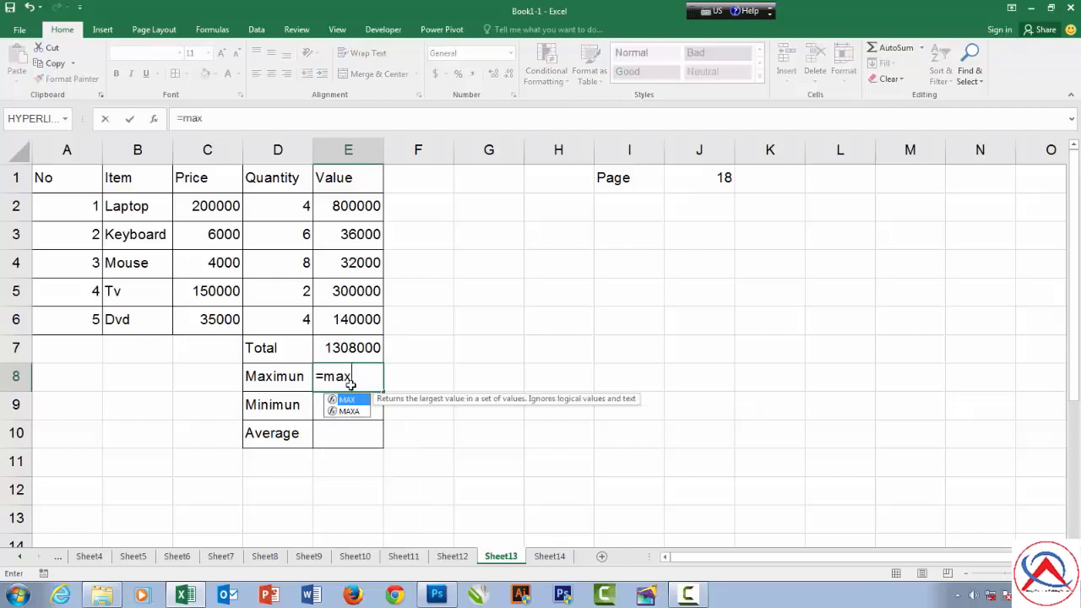
pyautogui.write('(')
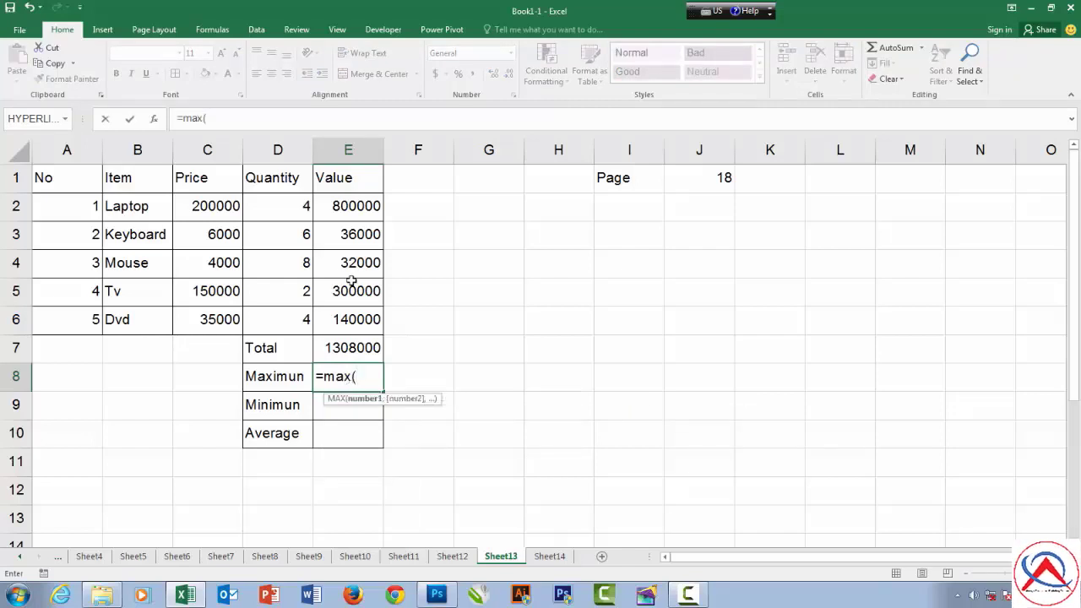
pyautogui.moveTo(357, 203); pyautogui.dragTo(347, 319)
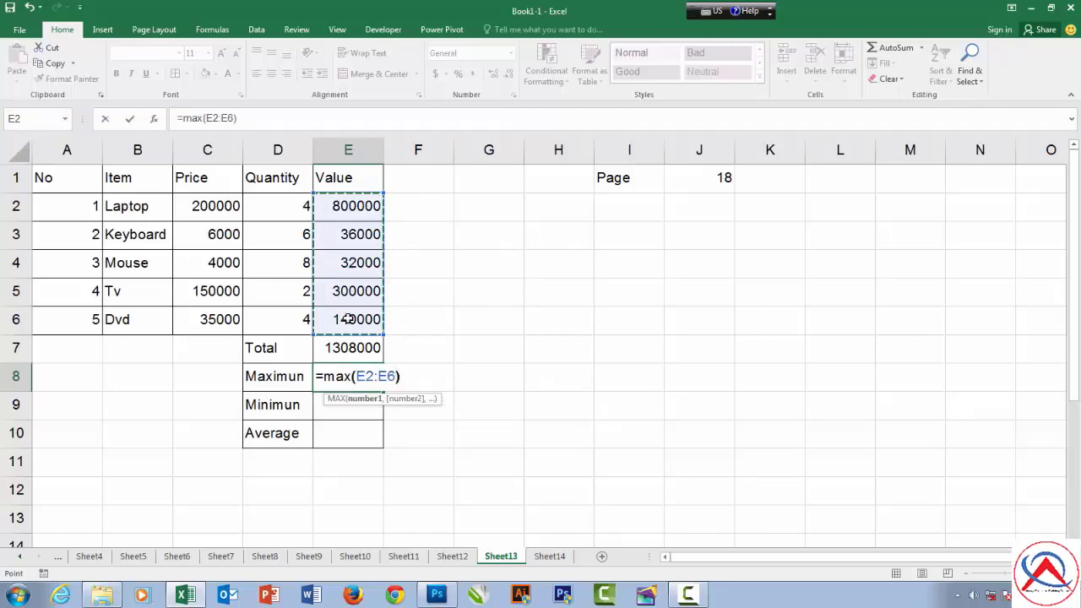
pyautogui.press('Return')
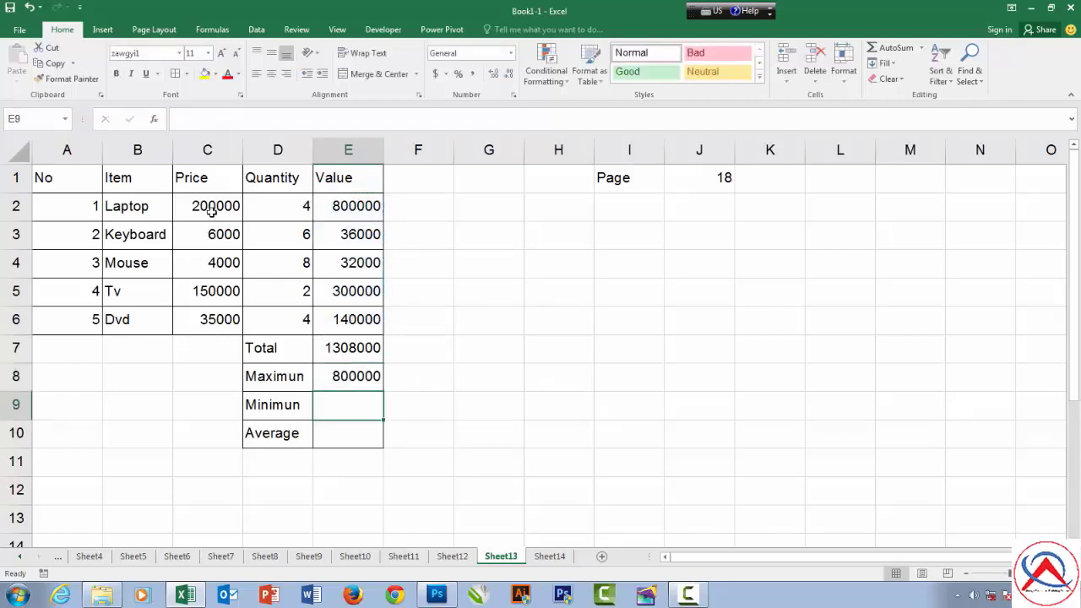
pyautogui.click(361, 209)
# Step: Find the minimum item value in E9 with =MIN(E2:E6) and check it against the Mouse row's price, quantity and value
pyautogui.click(352, 402)
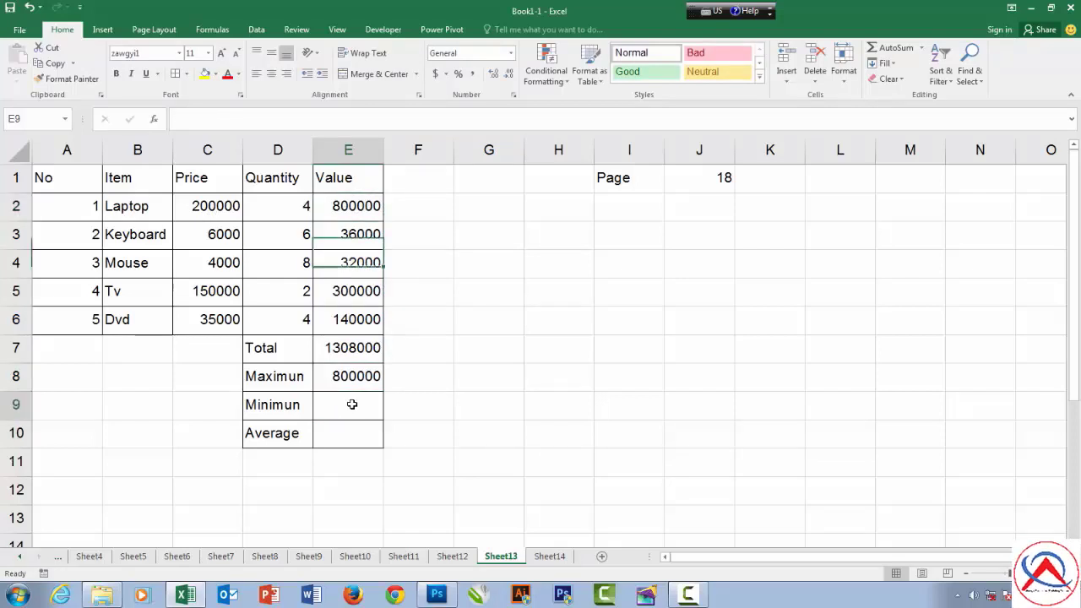
pyautogui.write('=')
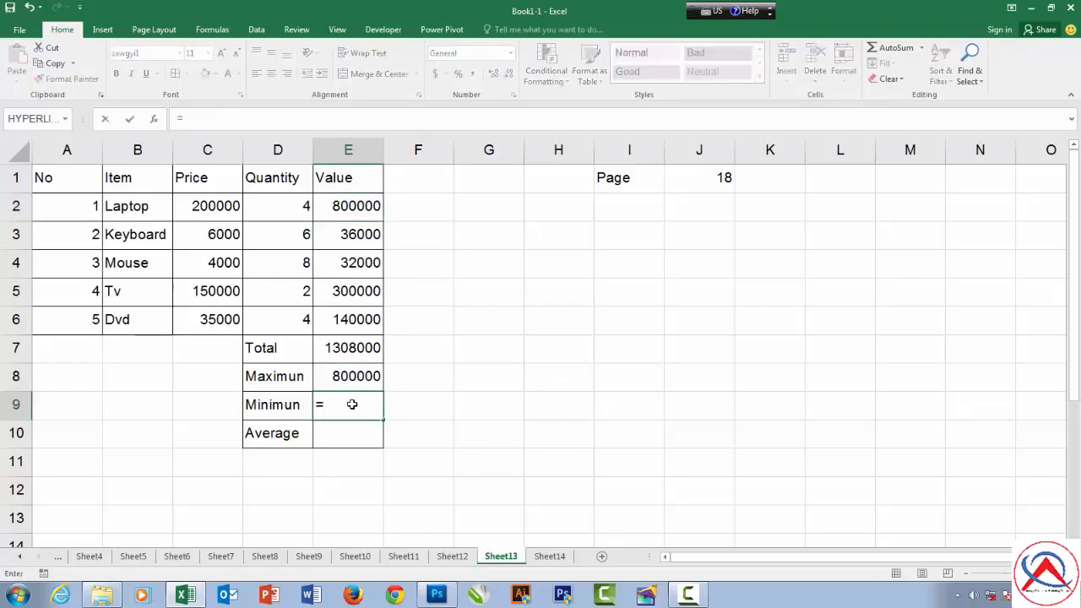
pyautogui.write('min(')
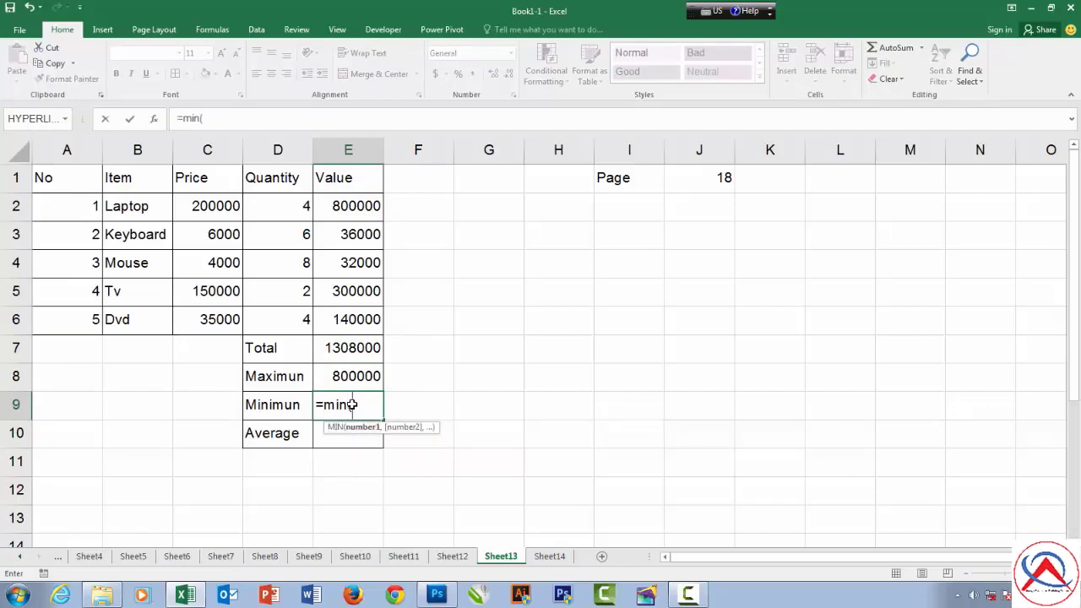
pyautogui.moveTo(345, 203); pyautogui.dragTo(346, 319)
pyautogui.write(')')
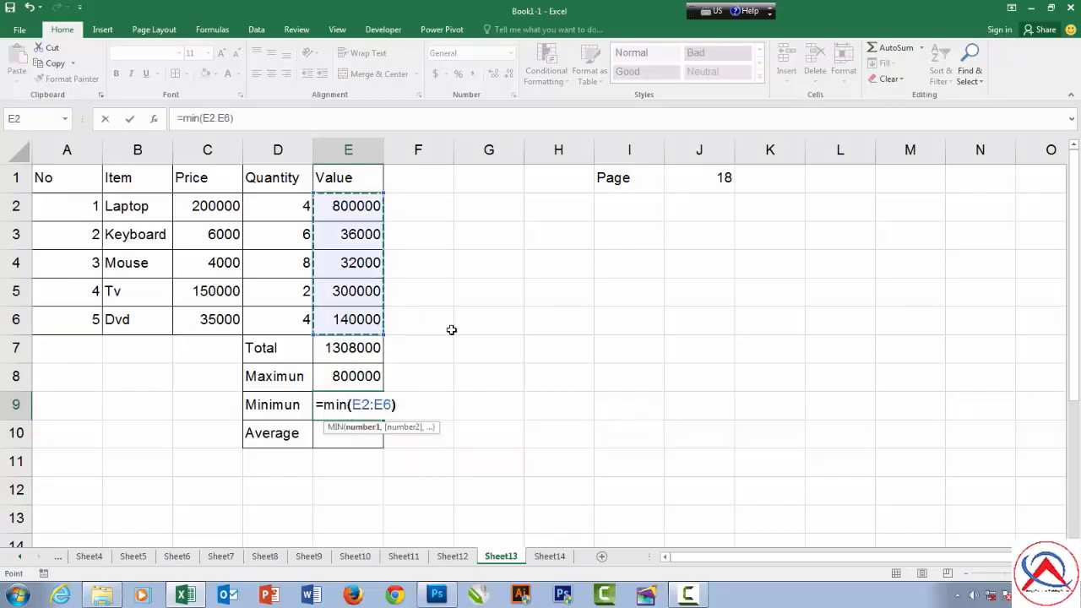
pyautogui.press('Return')
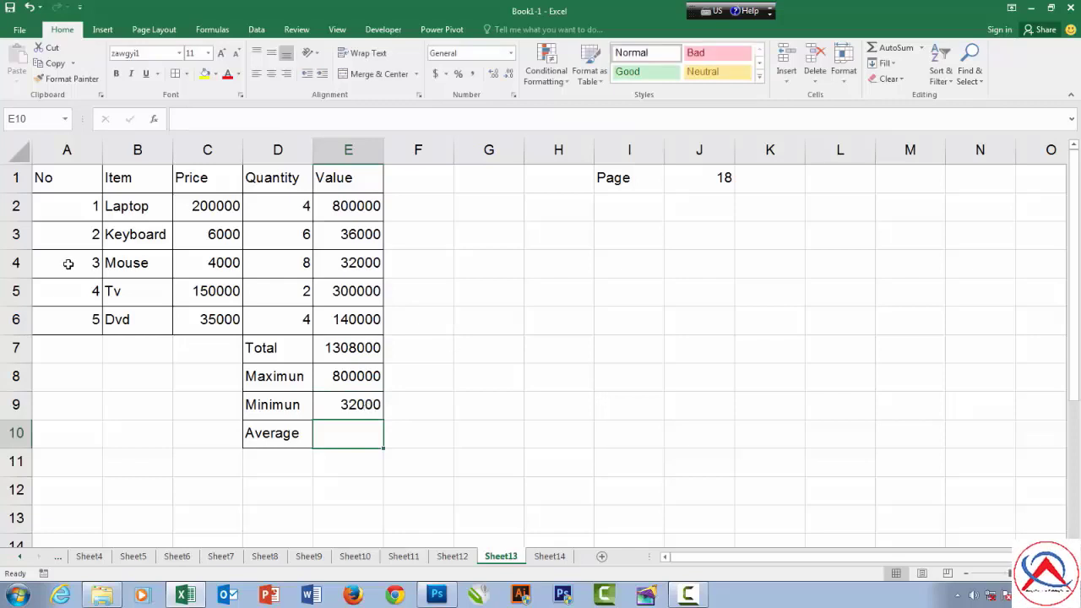
pyautogui.moveTo(70, 263); pyautogui.dragTo(350, 264)
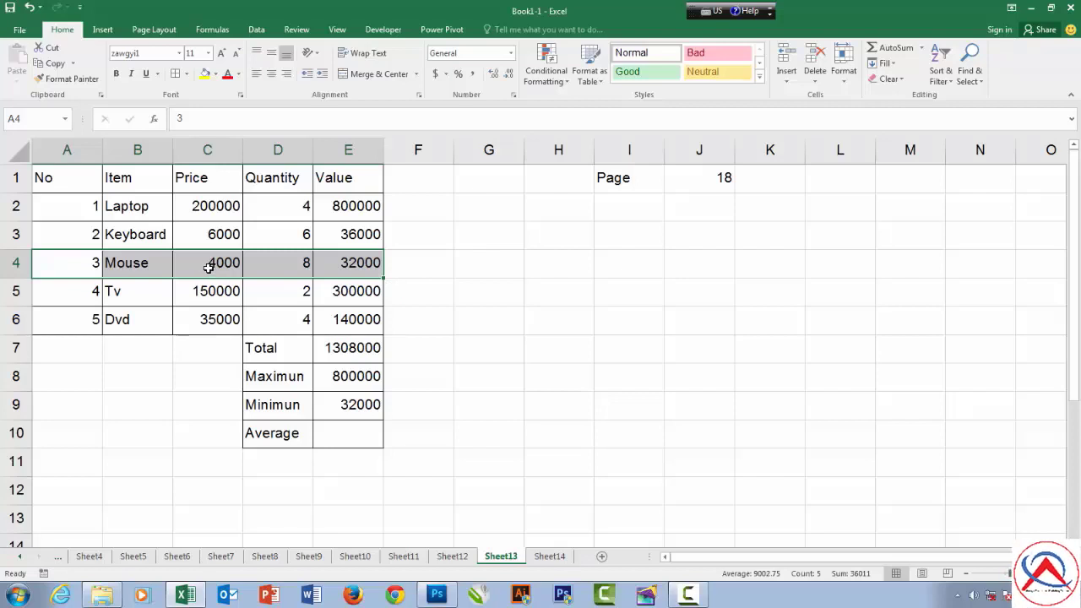
pyautogui.click(209, 266)
pyautogui.click(297, 268)
pyautogui.click(377, 272)
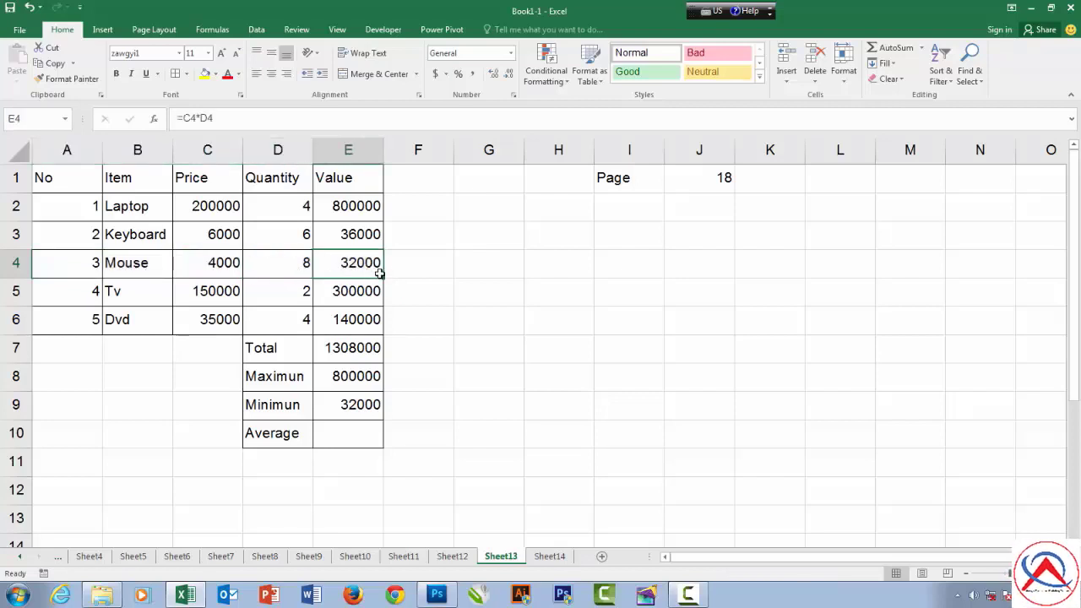
pyautogui.click(346, 433)
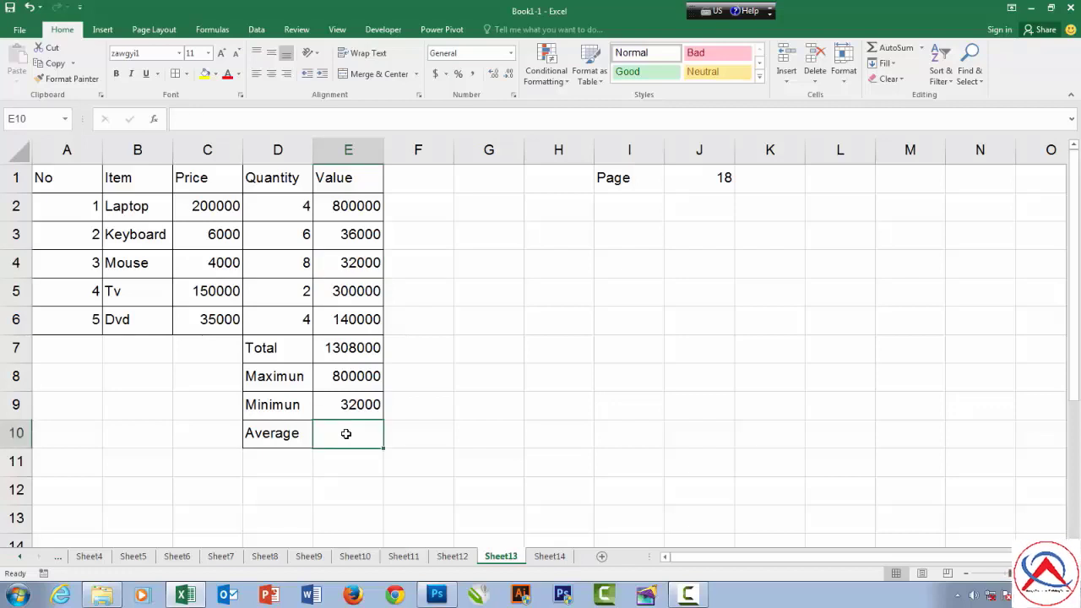
pyautogui.write('=ave')
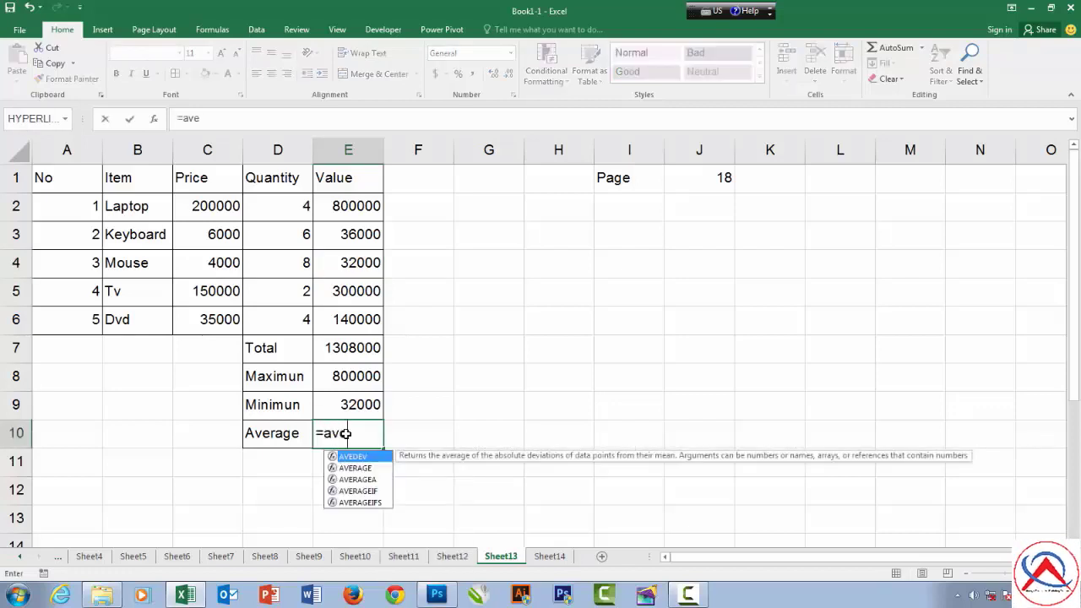
pyautogui.doubleClick(352, 456)
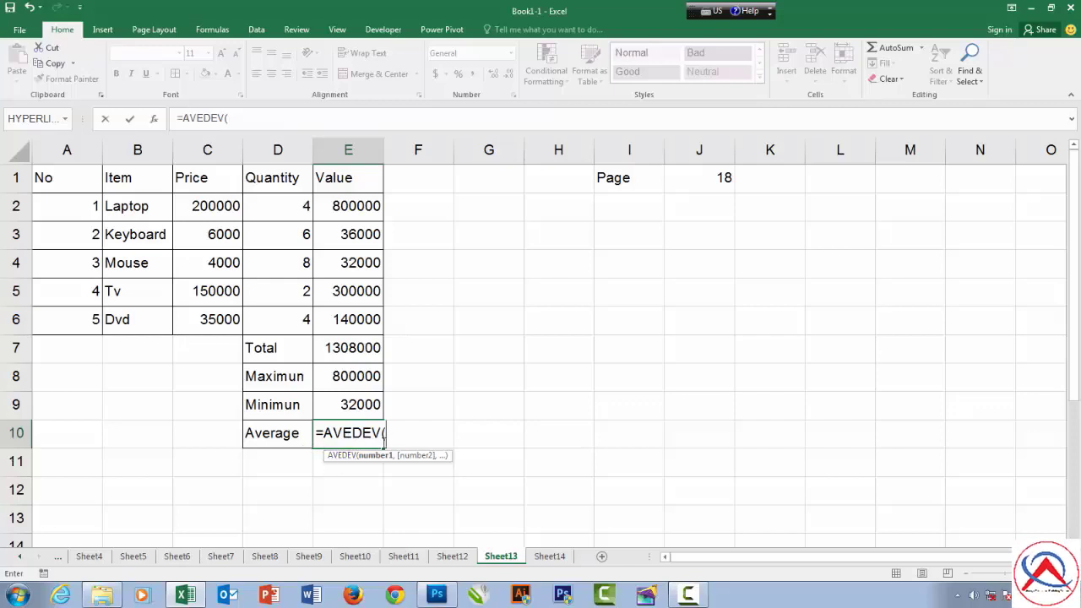
pyautogui.press('BackSpace')
pyautogui.press('BackSpace')
pyautogui.press('BackSpace')
pyautogui.press('BackSpace')
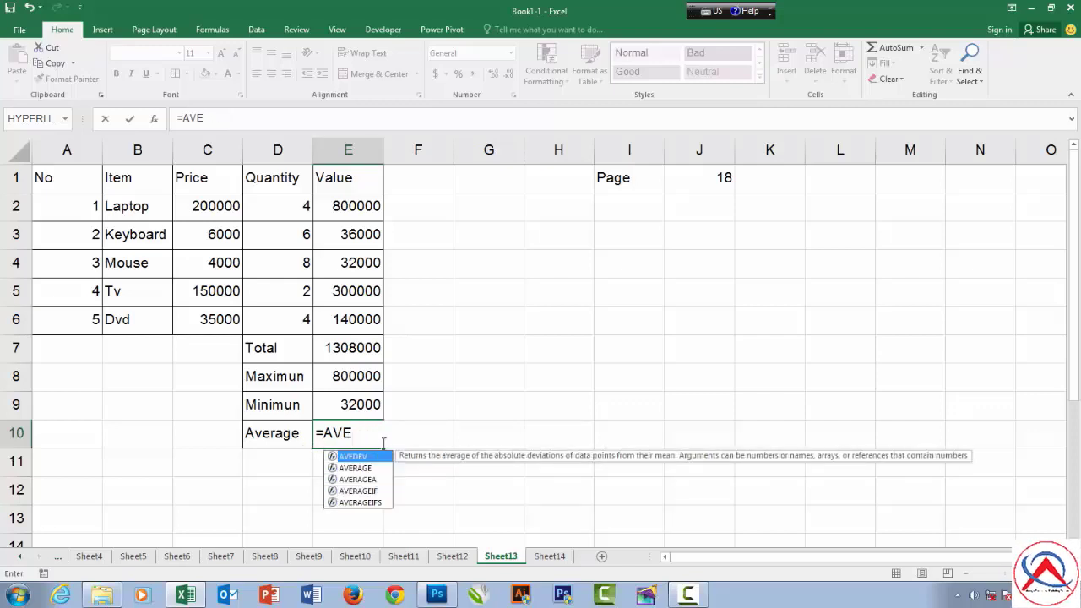
pyautogui.click(384, 440)
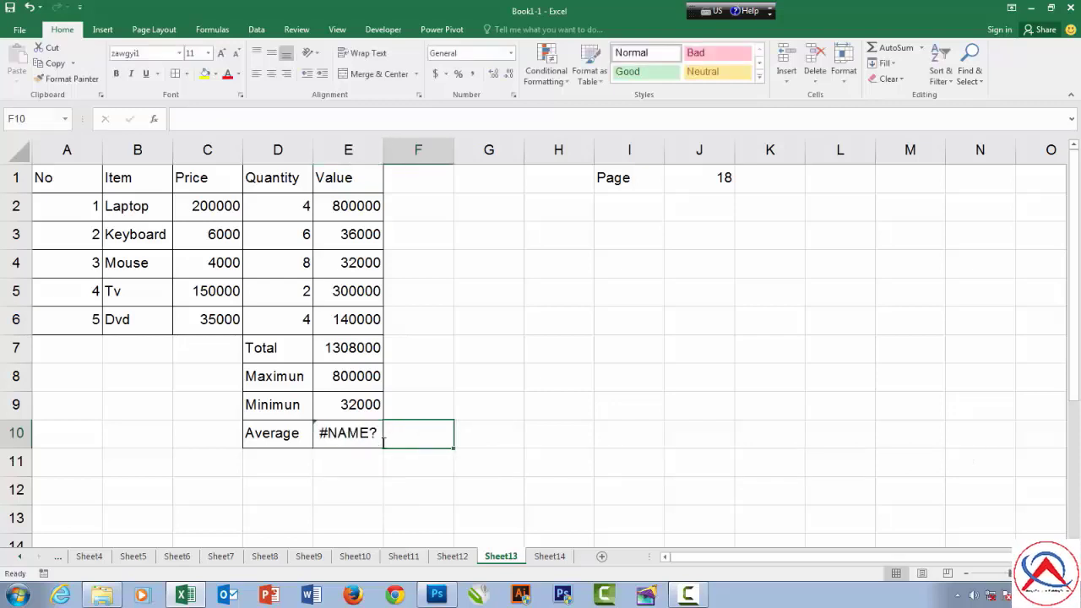
# Step: Average the item values in E10 with the formula =AVERAGEA(E2:E6) and slightly widen column E
pyautogui.click(382, 439)
pyautogui.write('=a')
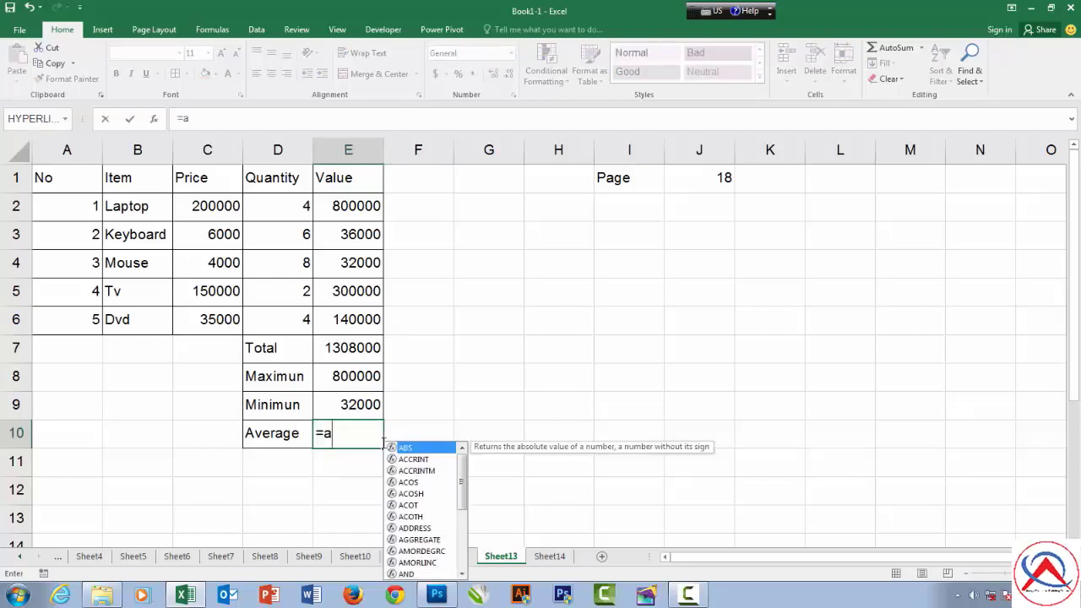
pyautogui.write('ver')
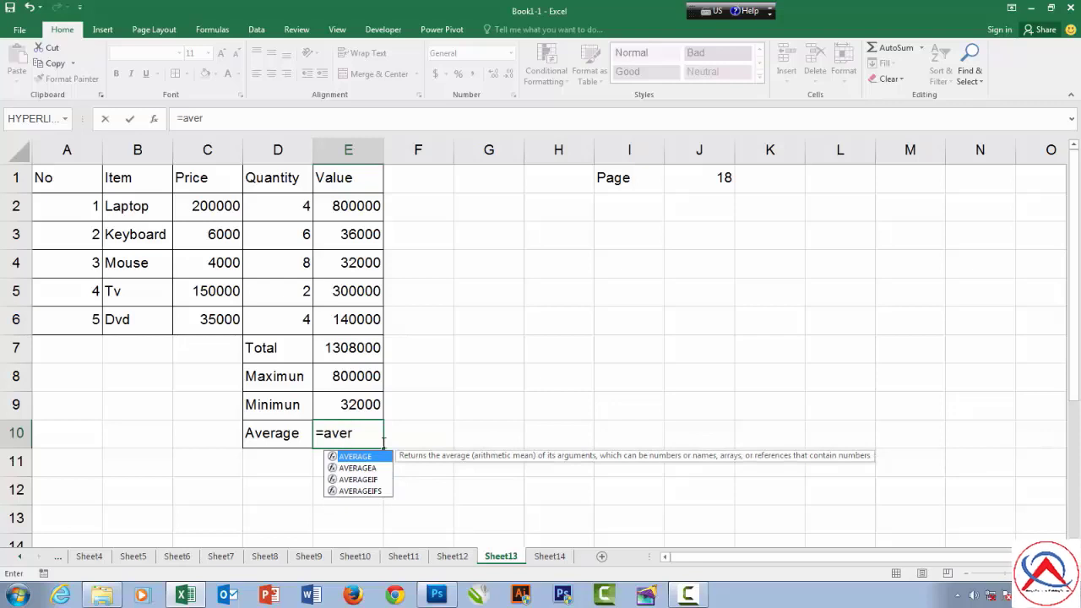
pyautogui.press('Down')
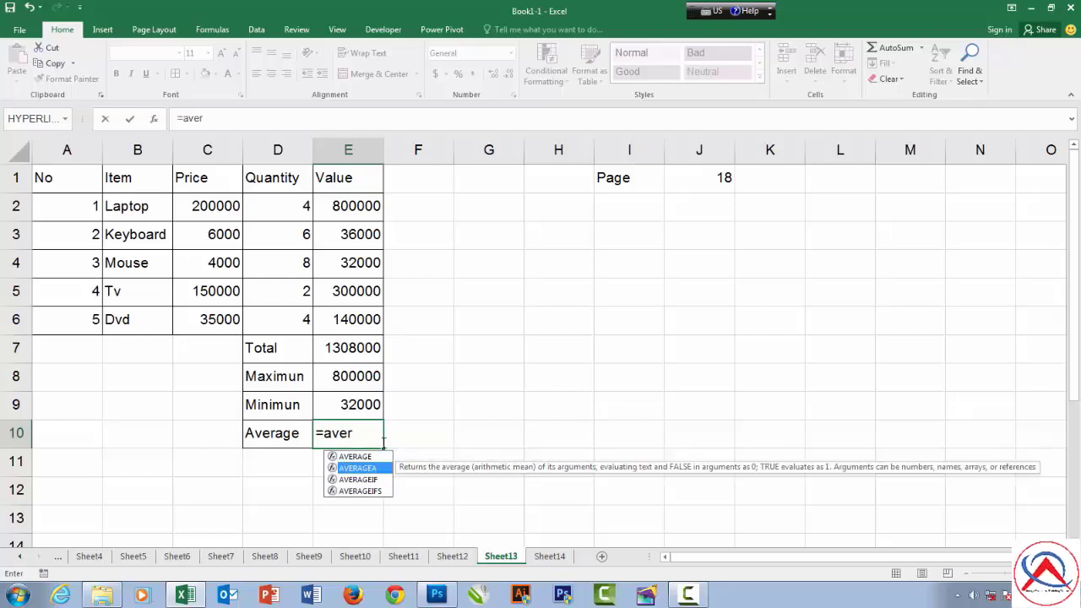
pyautogui.press('Tab')
pyautogui.moveTo(344, 206); pyautogui.dragTo(344, 331)
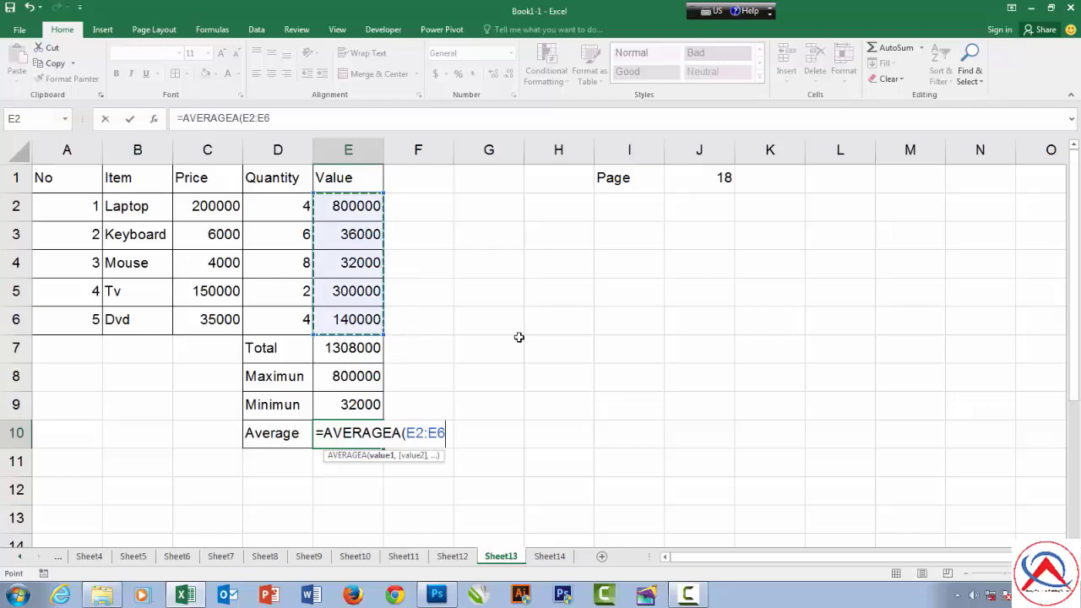
pyautogui.write(')')
pyautogui.press('Return')
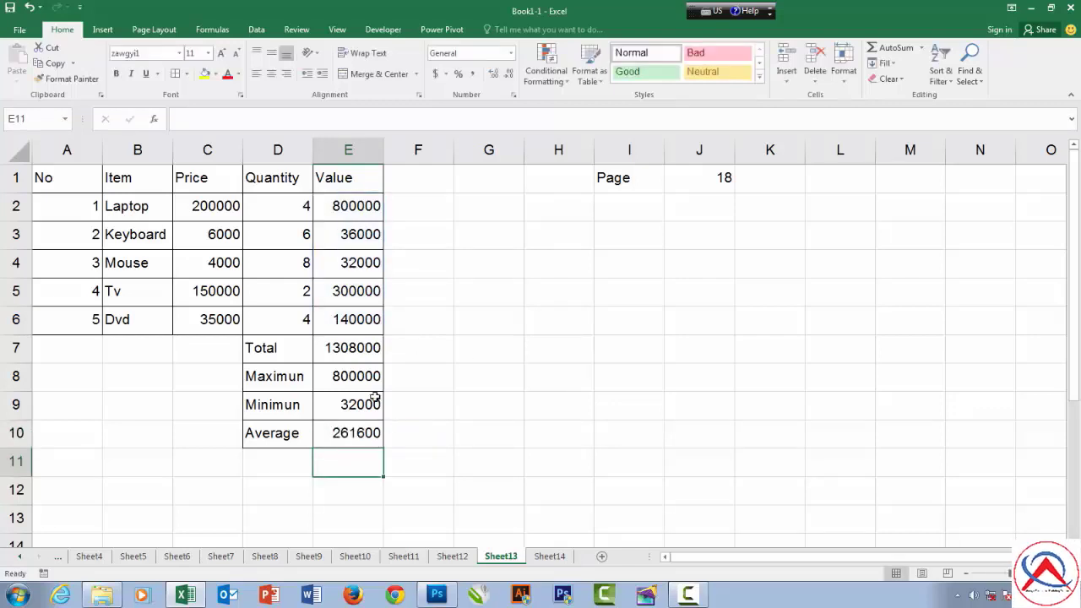
pyautogui.moveTo(383, 149); pyautogui.dragTo(390, 150)
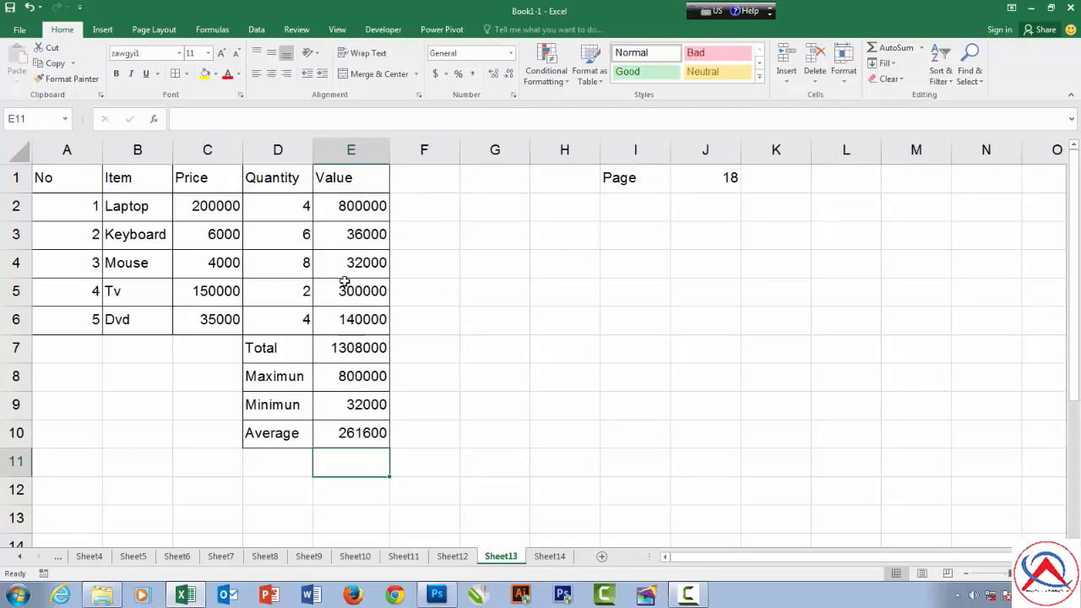
pyautogui.click(334, 218)
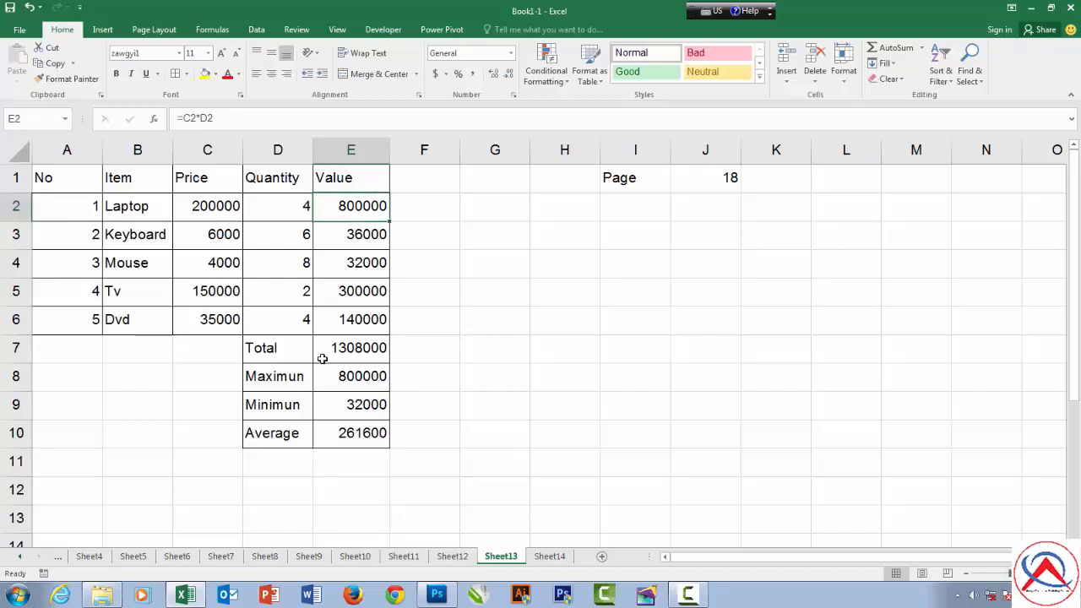
pyautogui.moveTo(267, 350); pyautogui.dragTo(341, 353)
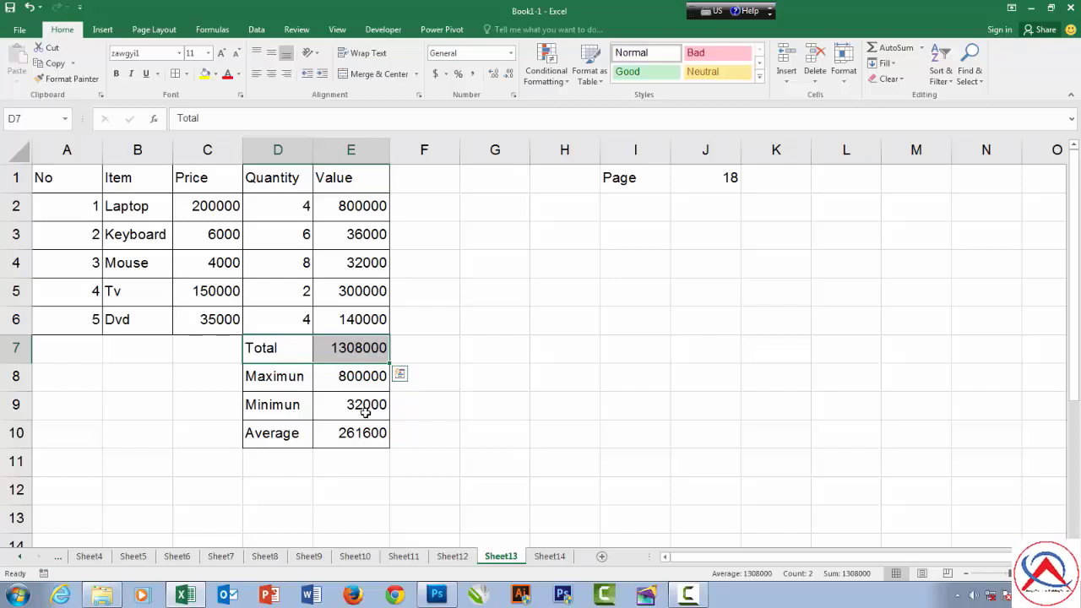
pyautogui.click(457, 350)
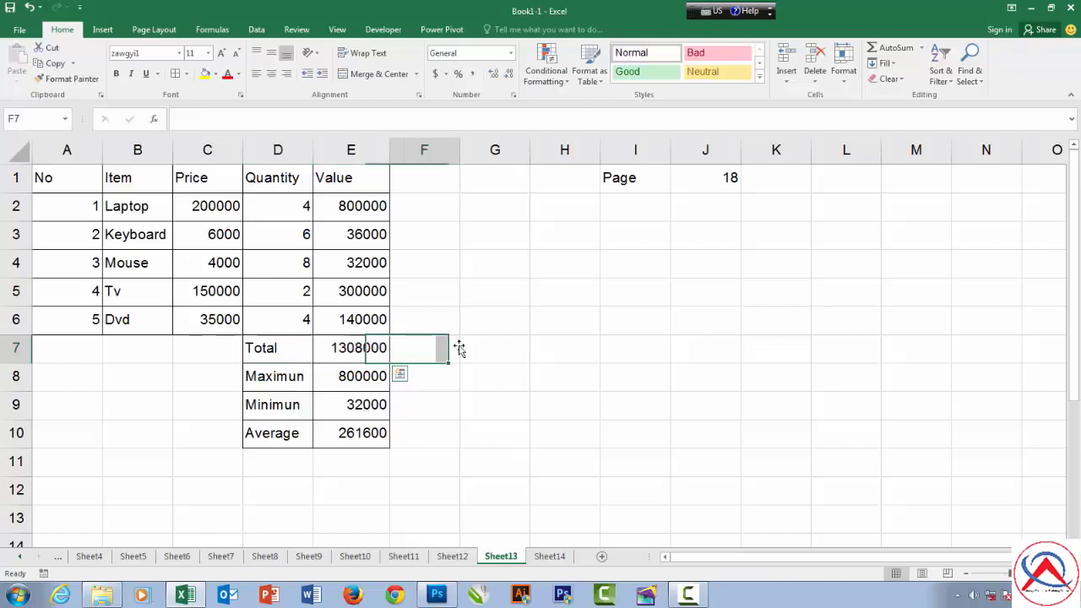
pyautogui.click(496, 393)
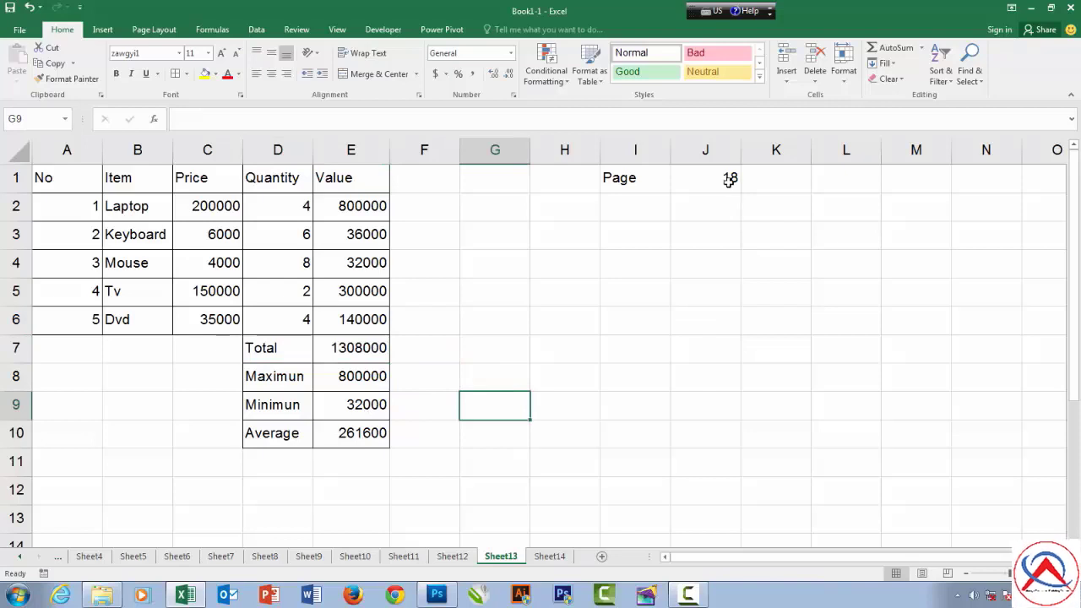
pyautogui.click(724, 181)
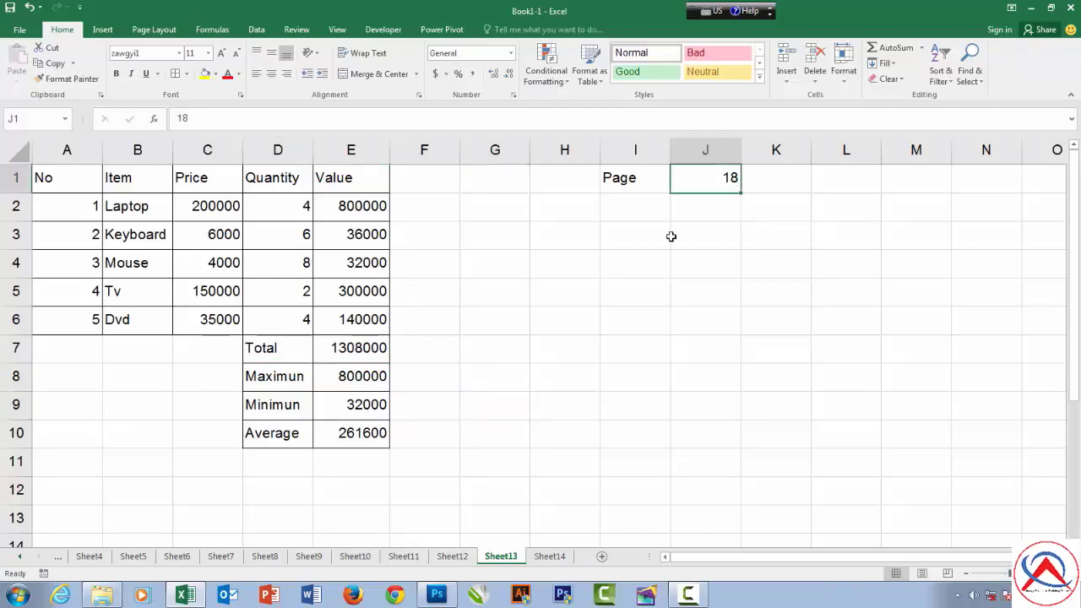
pyautogui.moveTo(686, 598)
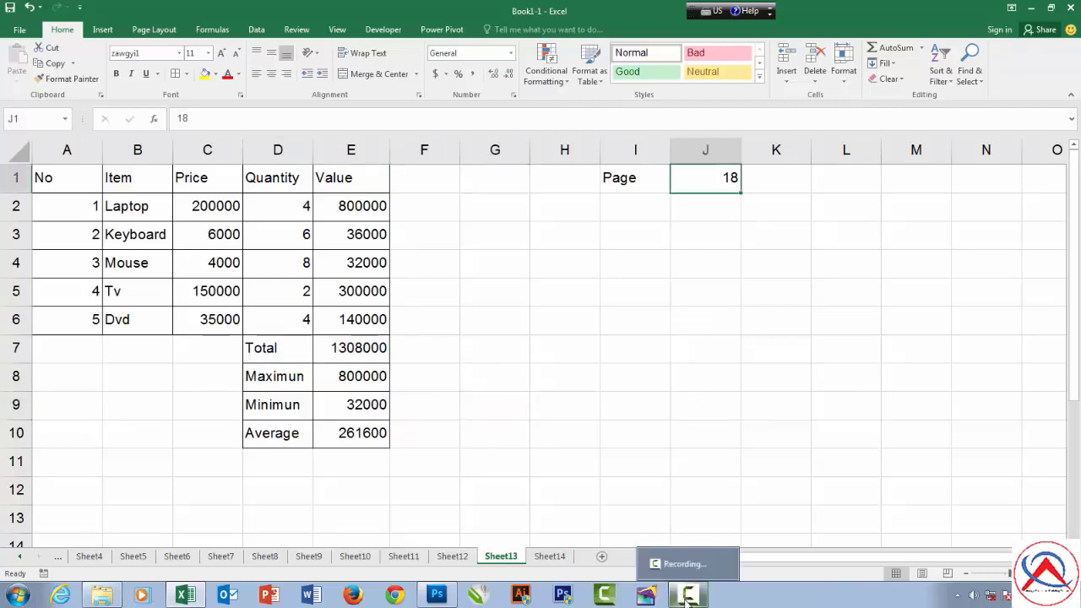
pyautogui.click(686, 563)
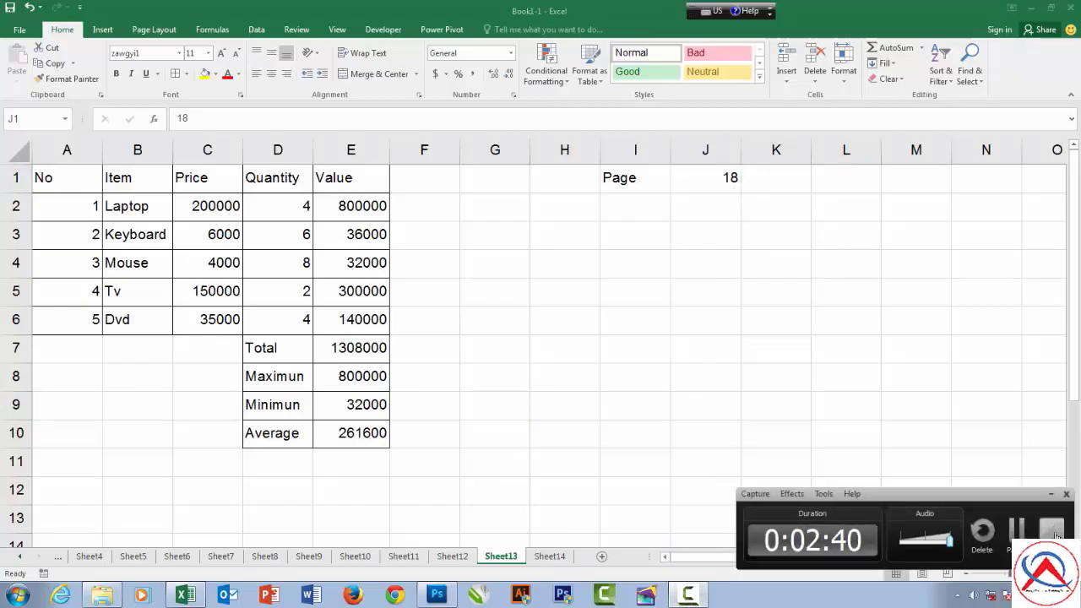